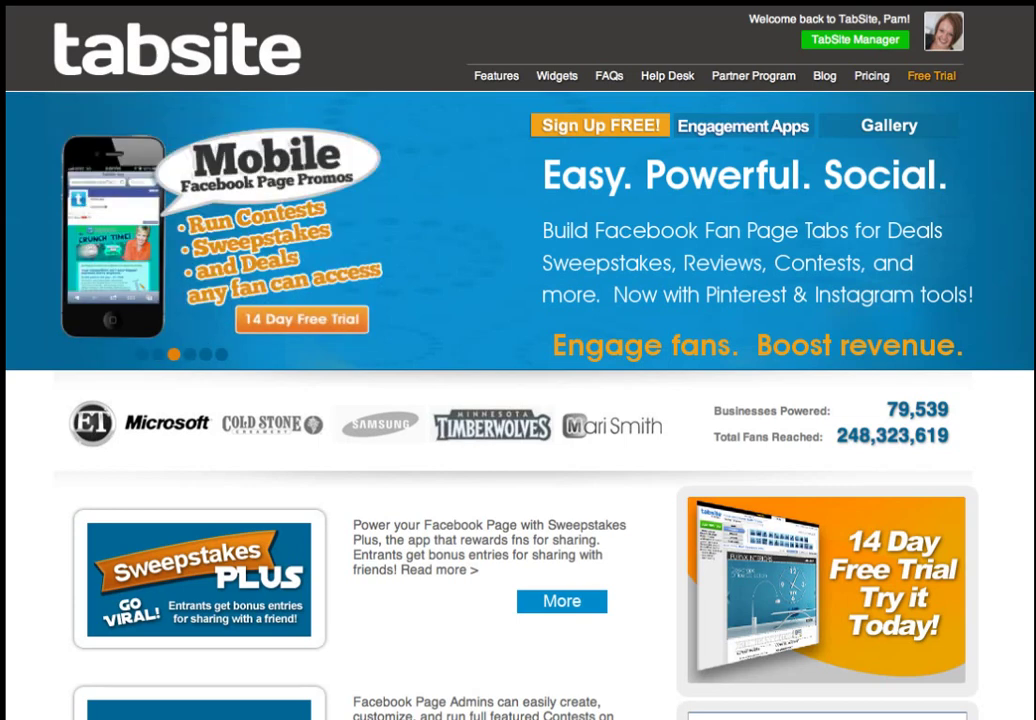
- Browse the Engagement Apps overview, scrolling through the app descriptions
left_click(731, 130)
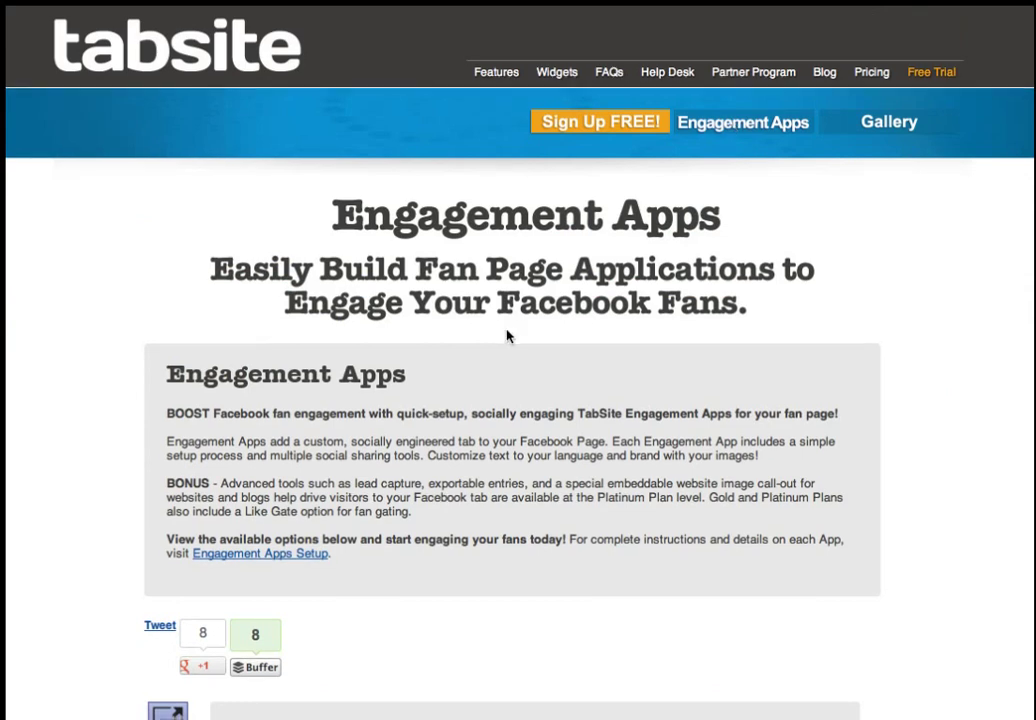
scroll(505, 338, "down", 3)
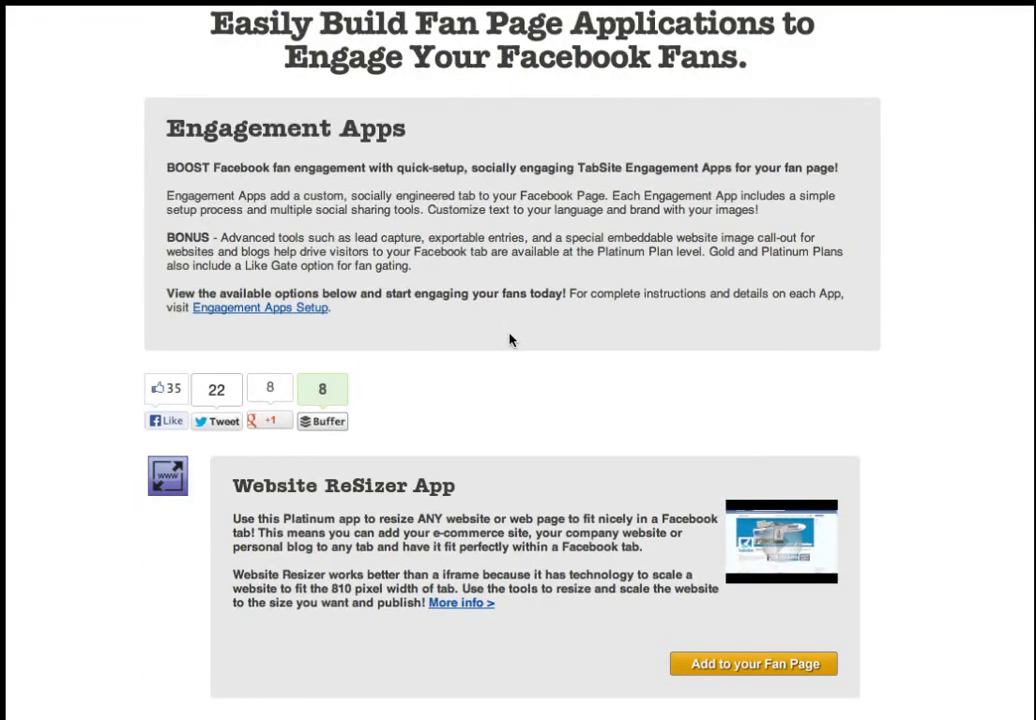
scroll(509, 340, "down", 3)
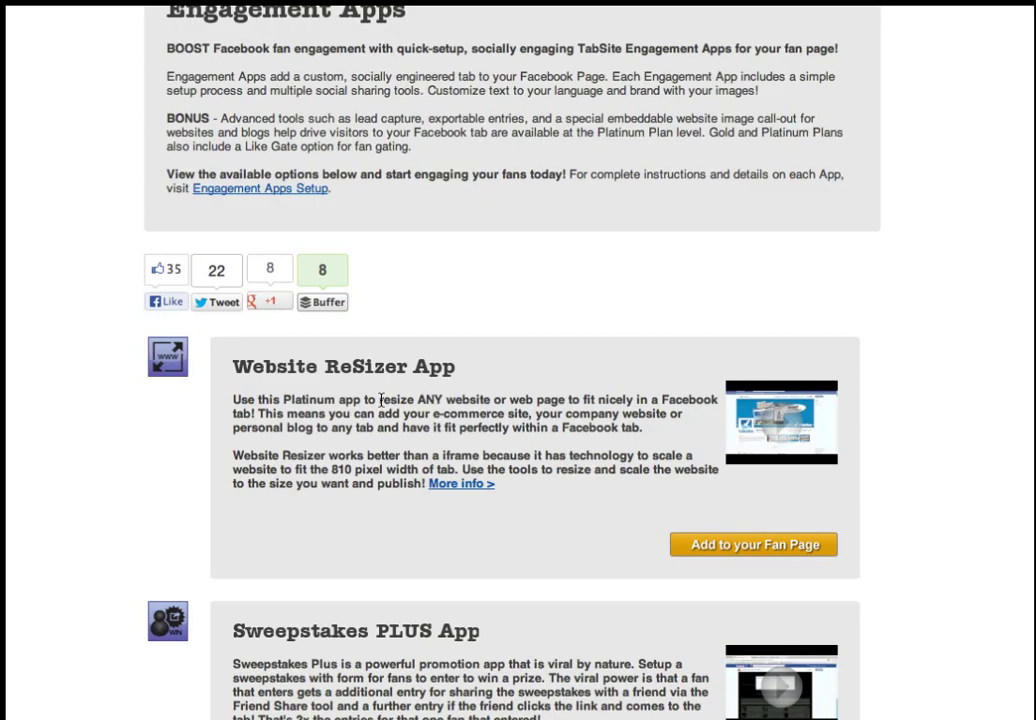
scroll(375, 395, "up", 3)
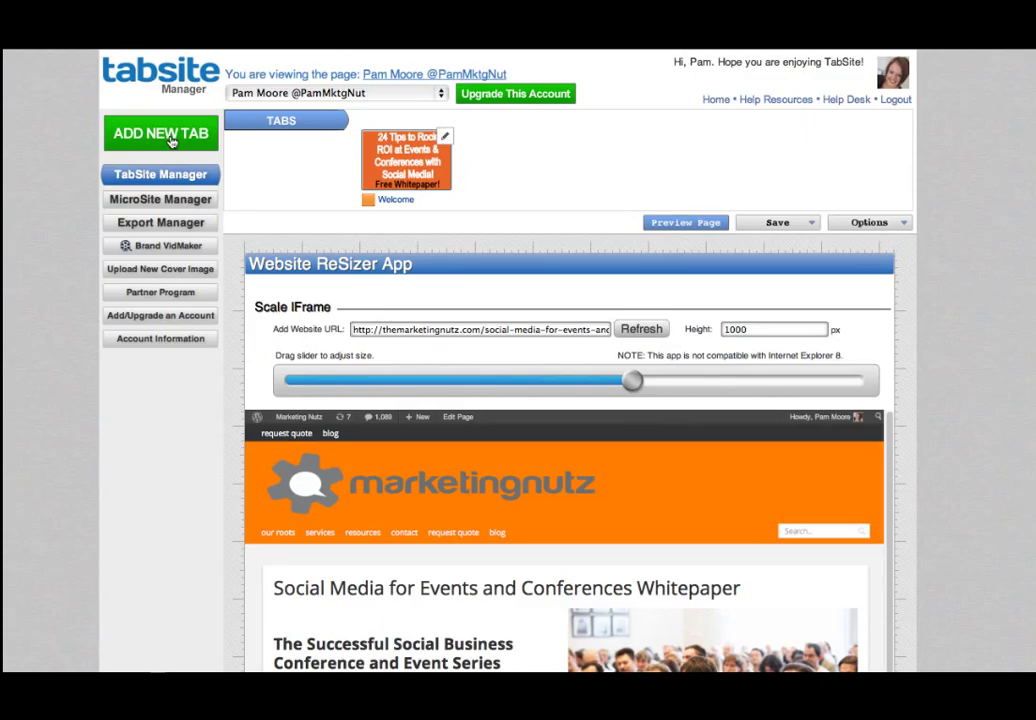
- Add a new tab to the page and name it 'Free Worksheet'
left_click(171, 143)
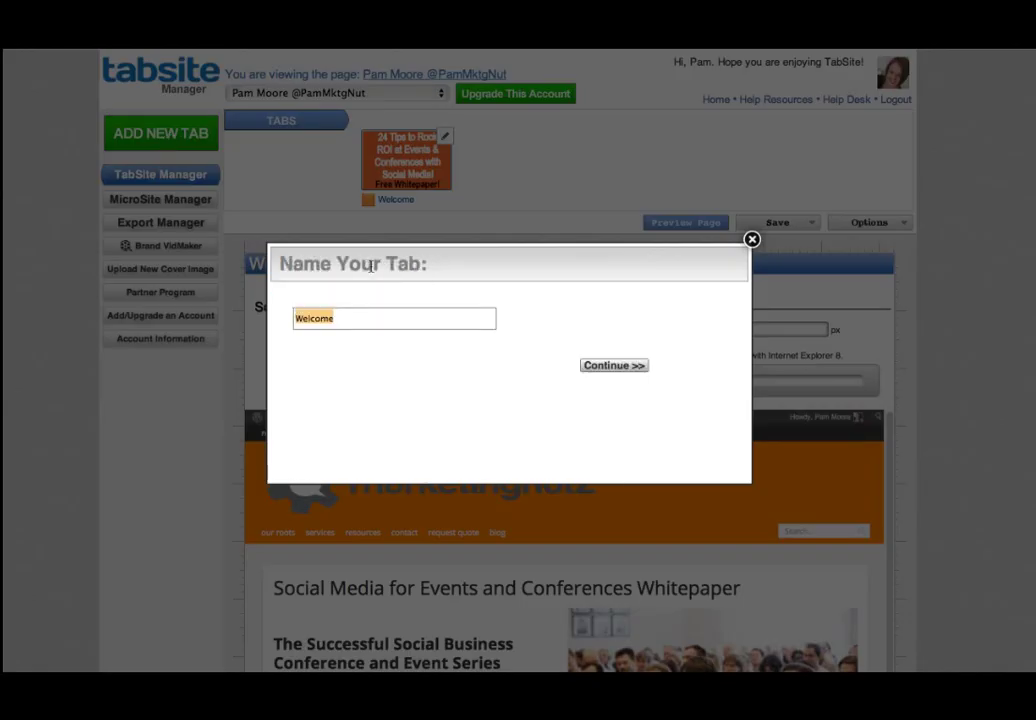
type("Free Worksheet")
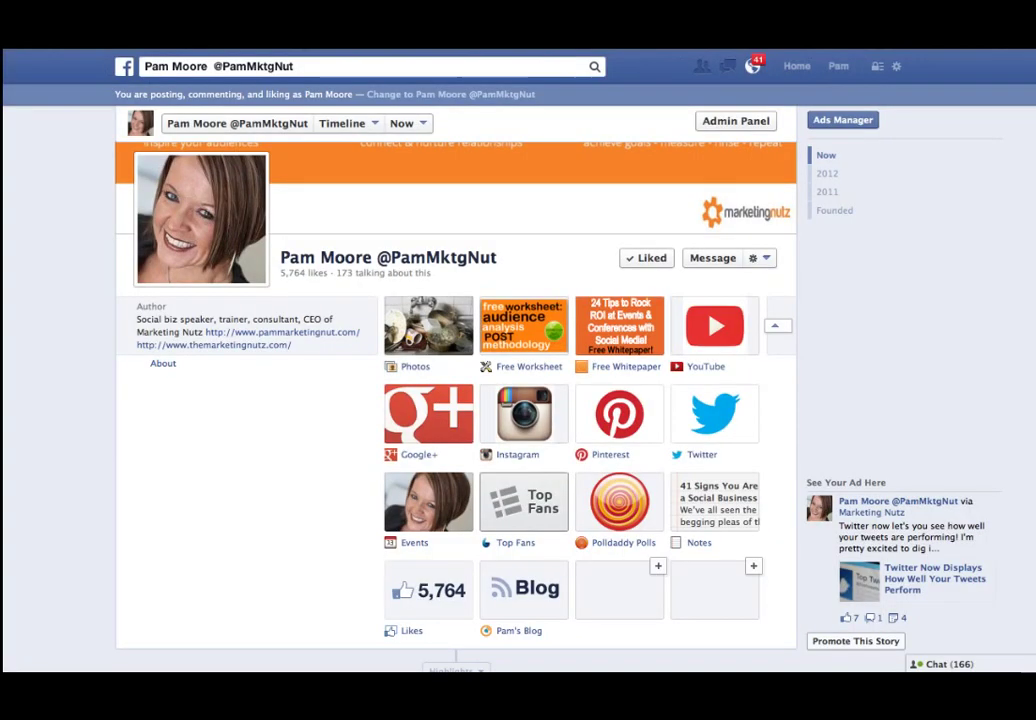
scroll(372, 212, "up", 5)
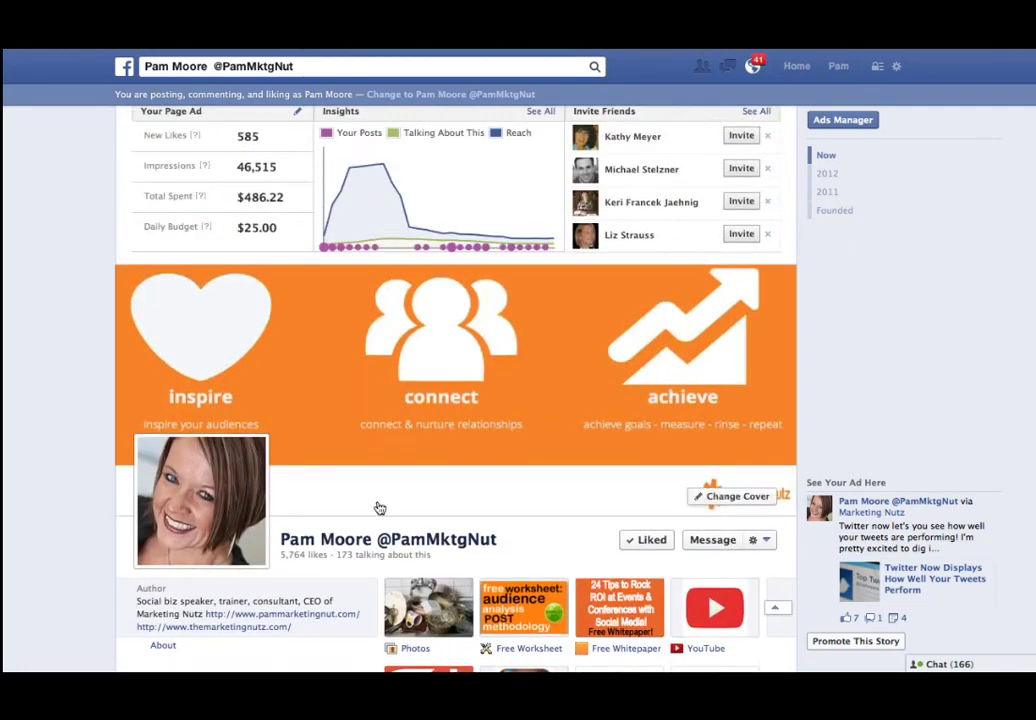
scroll(376, 510, "down", 2)
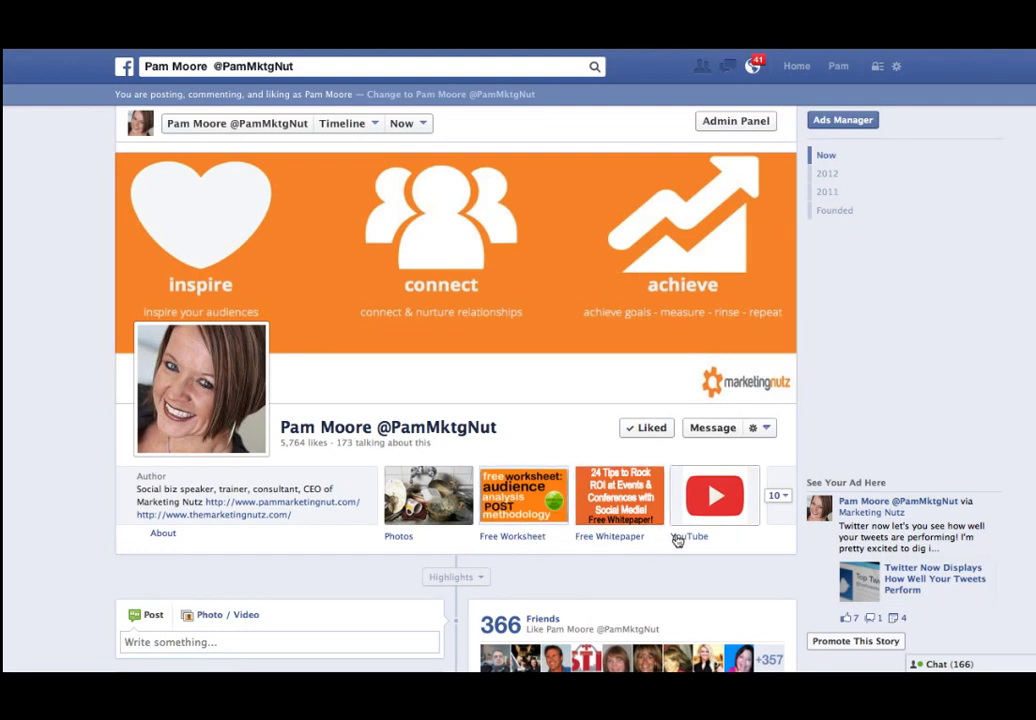
- Confirm 'Free Worksheet' as the new tab's name in the Name Your Tab dialog
left_click(170, 49)
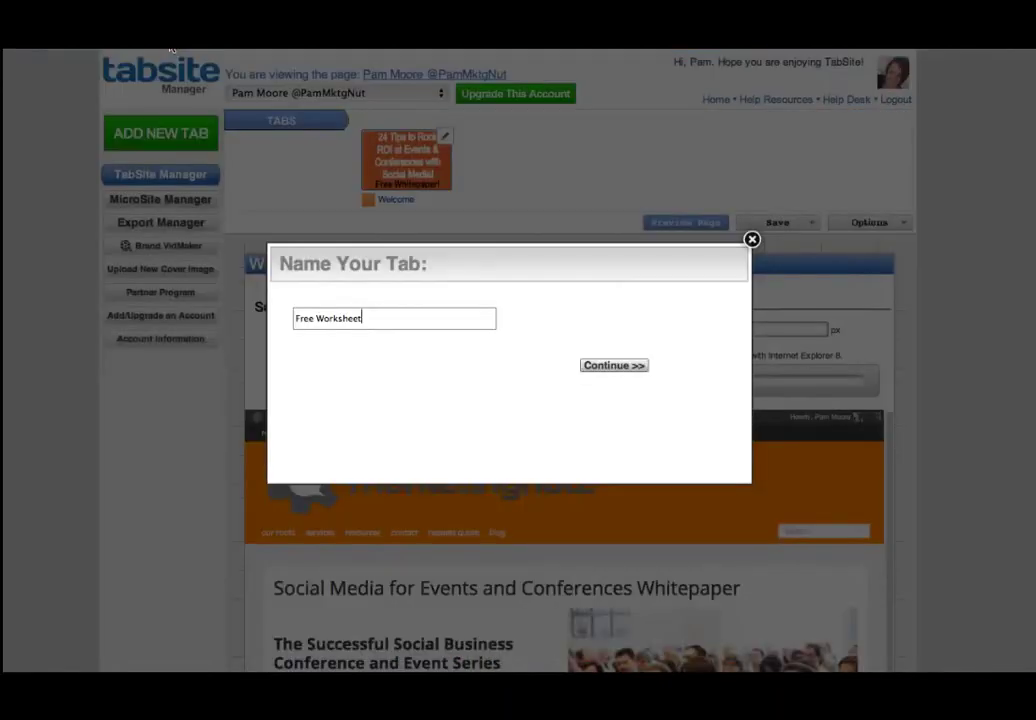
left_click(600, 368)
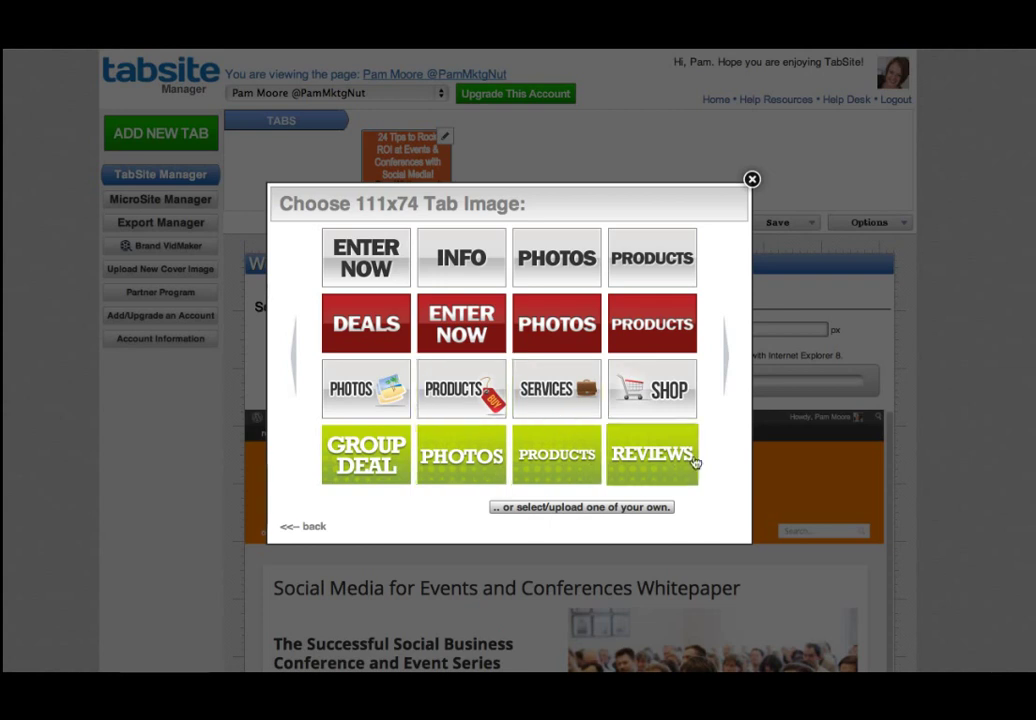
- Page past the stock tab images and open the Image Manager to supply a custom image
left_click(730, 353)
left_click(730, 353)
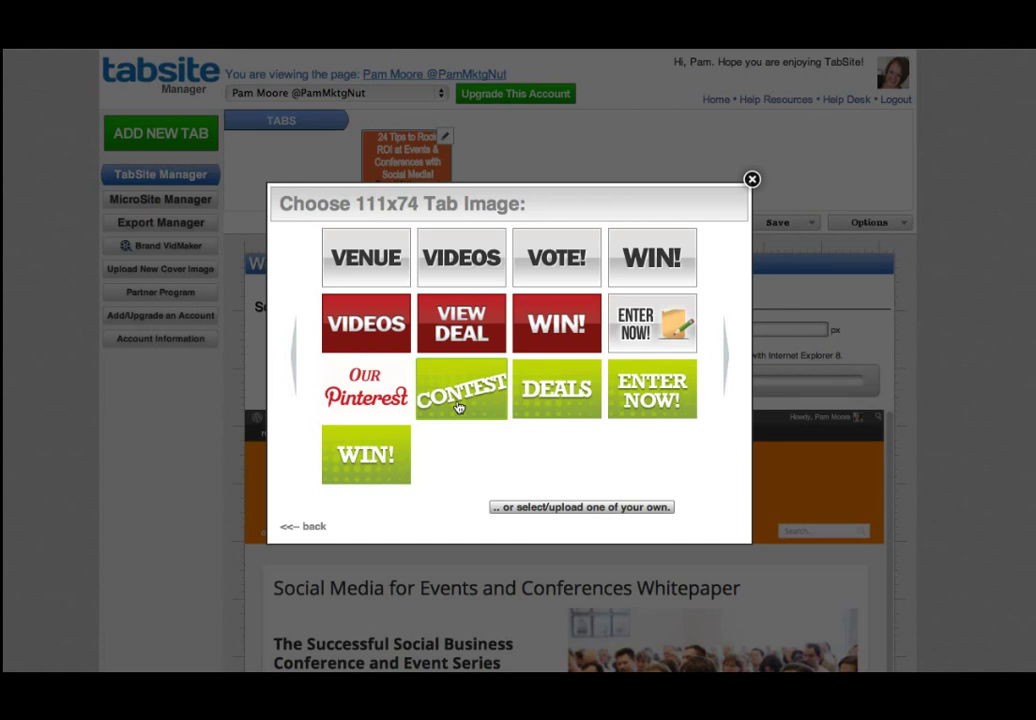
left_click(547, 510)
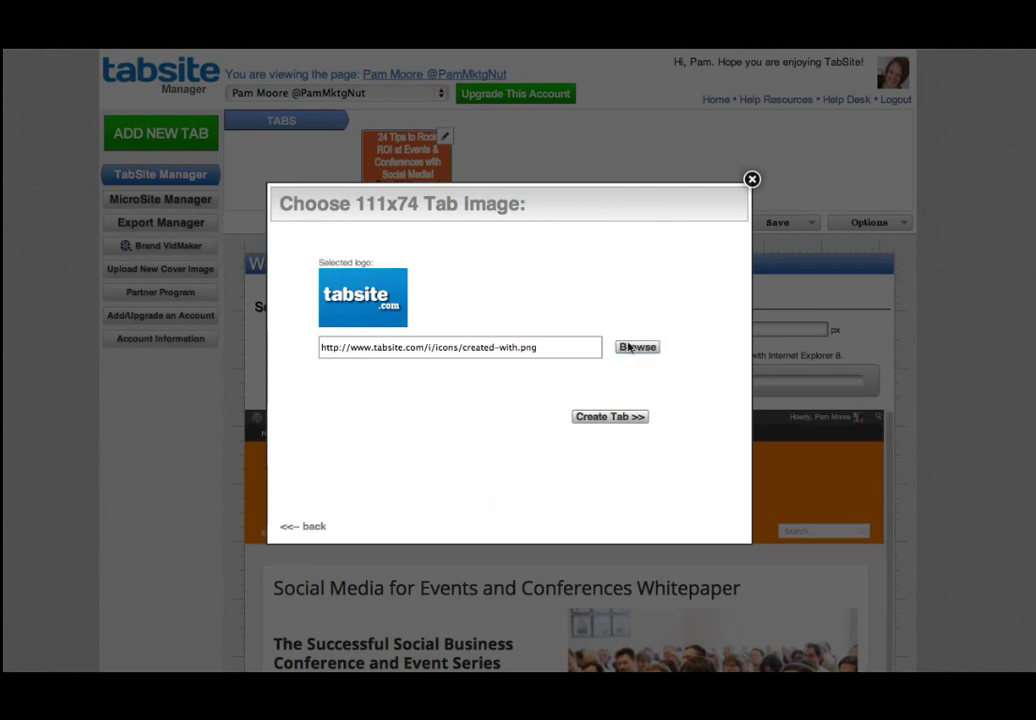
left_click(630, 346)
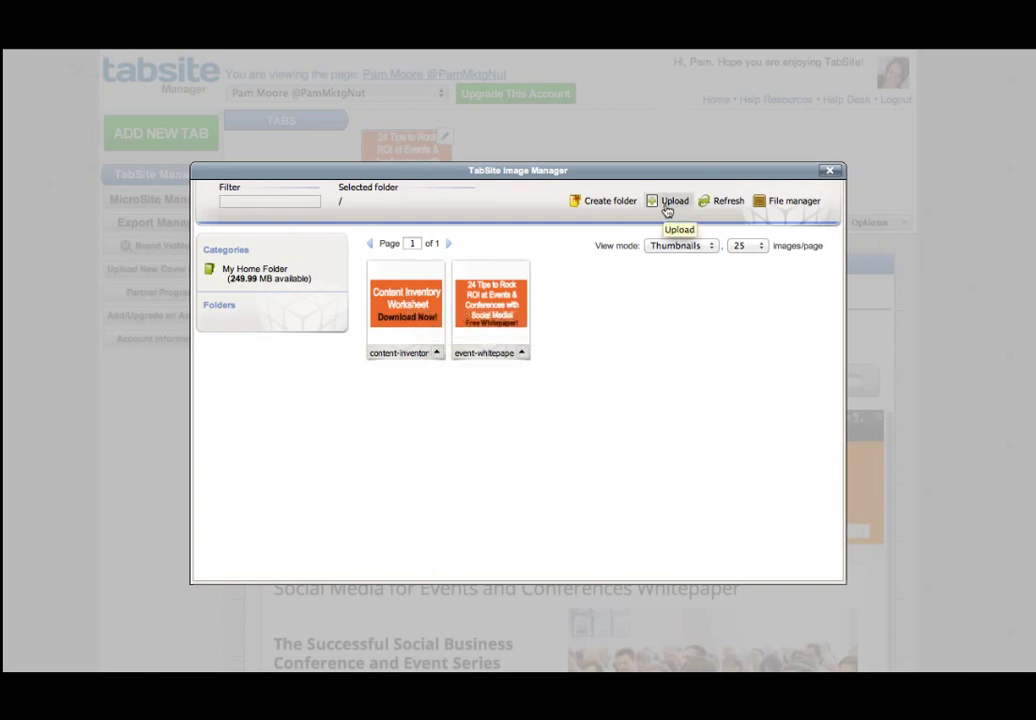
- Choose the Content Inventory Worksheet graphic as the tab image
left_click(381, 326)
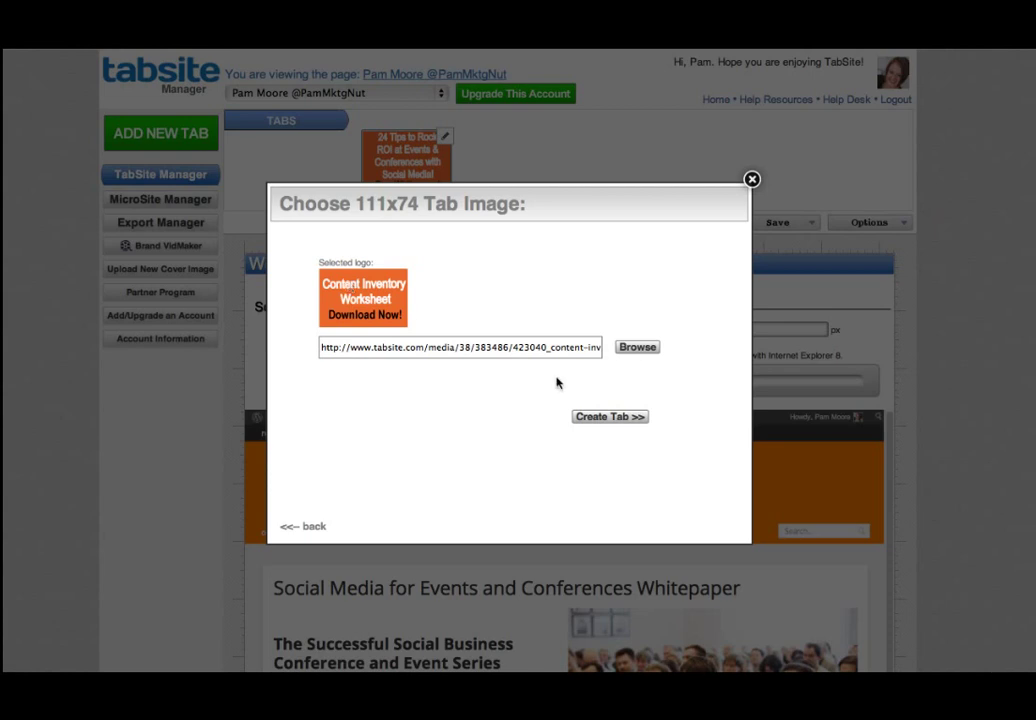
- Create the Free Worksheet tab with the chosen image
left_click(619, 422)
left_click(600, 420)
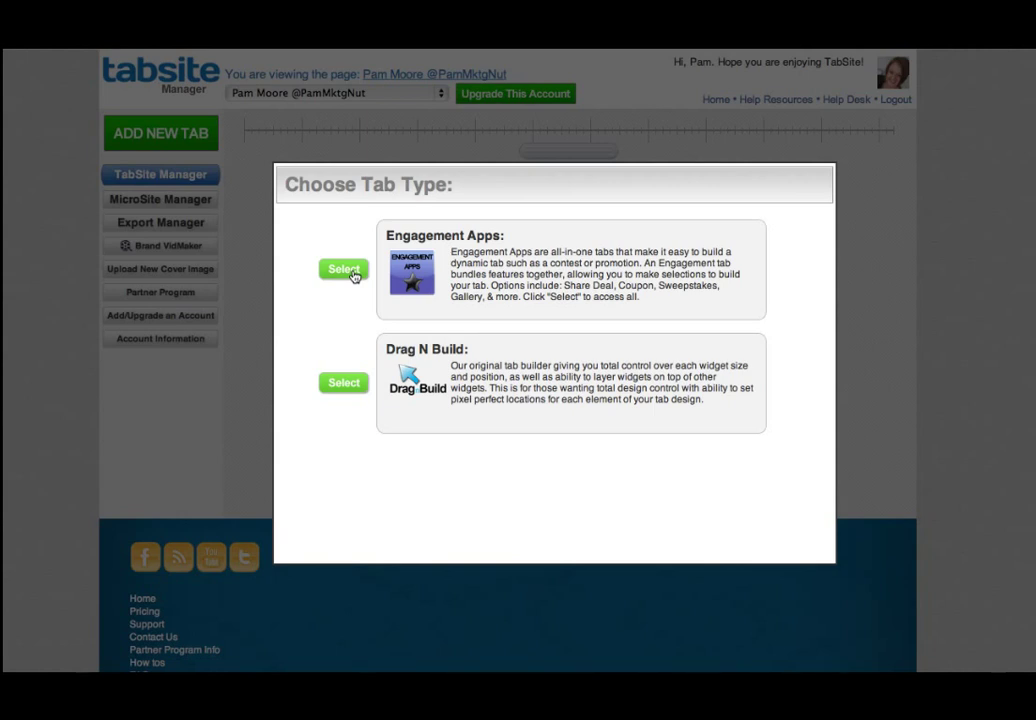
- Choose Engagement Apps as the tab type and add the Website ReSizer app
left_click(345, 270)
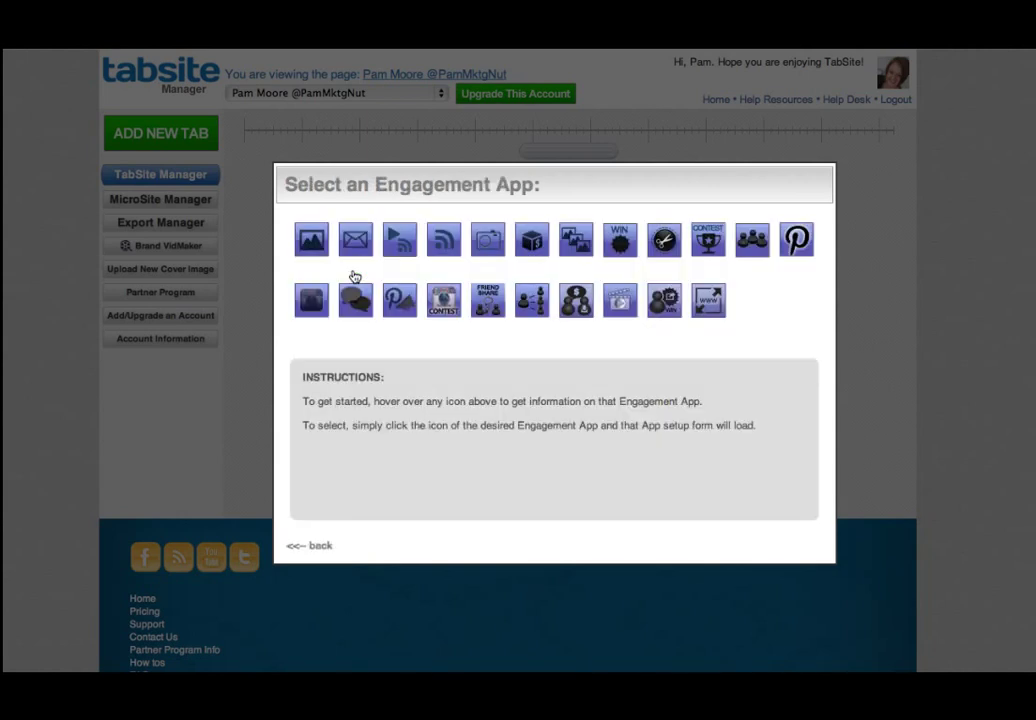
mouse_move(713, 309)
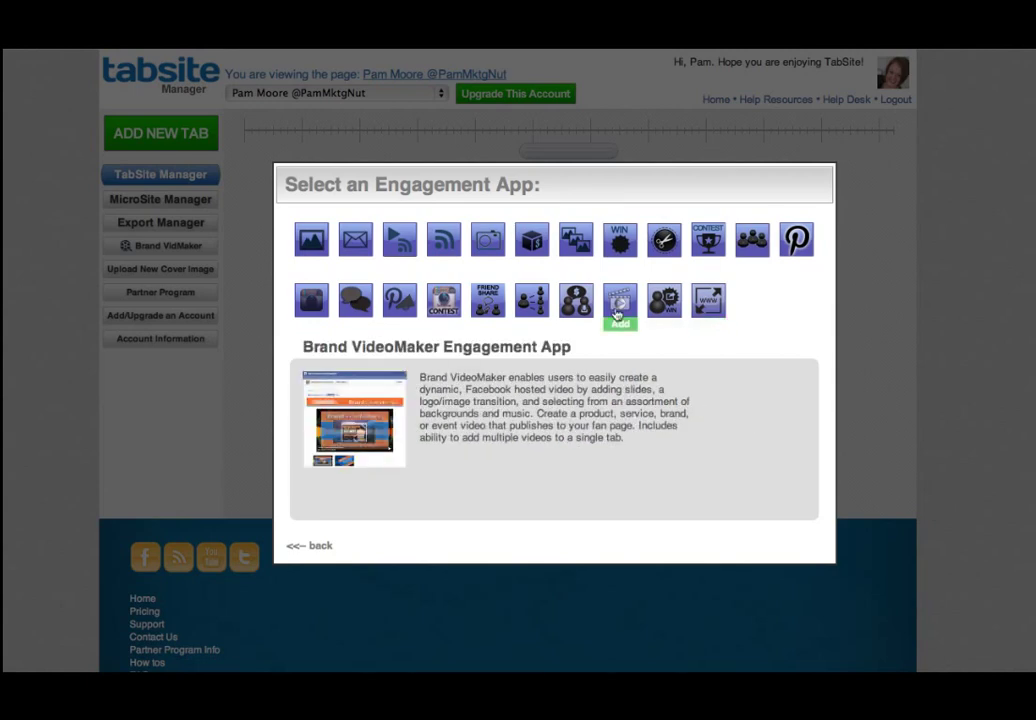
mouse_move(320, 252)
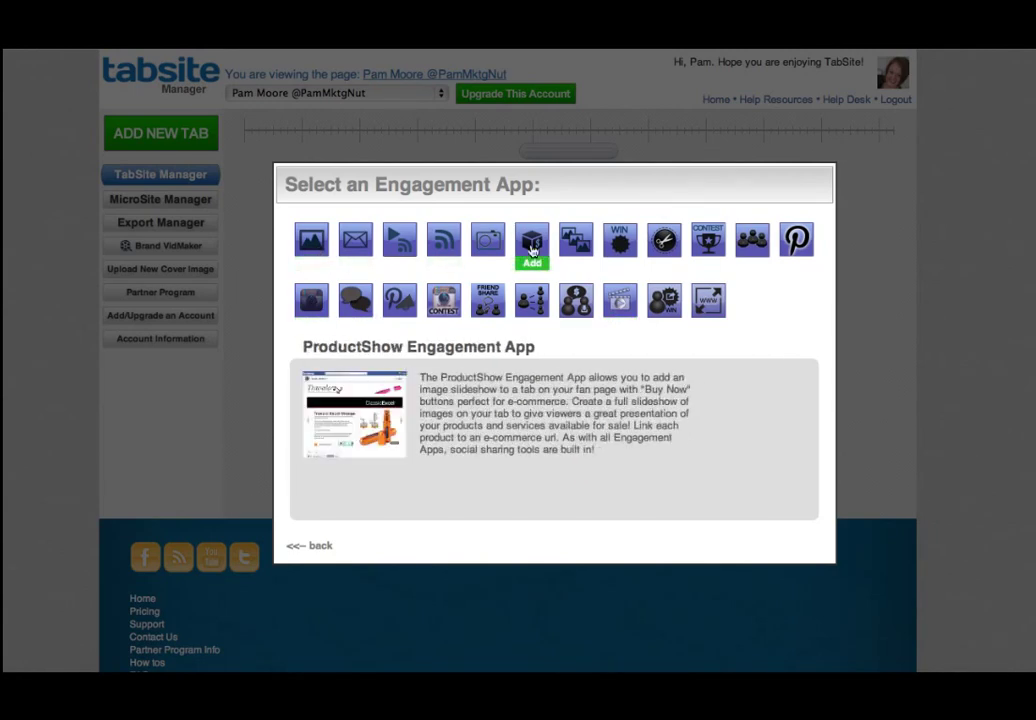
mouse_move(710, 245)
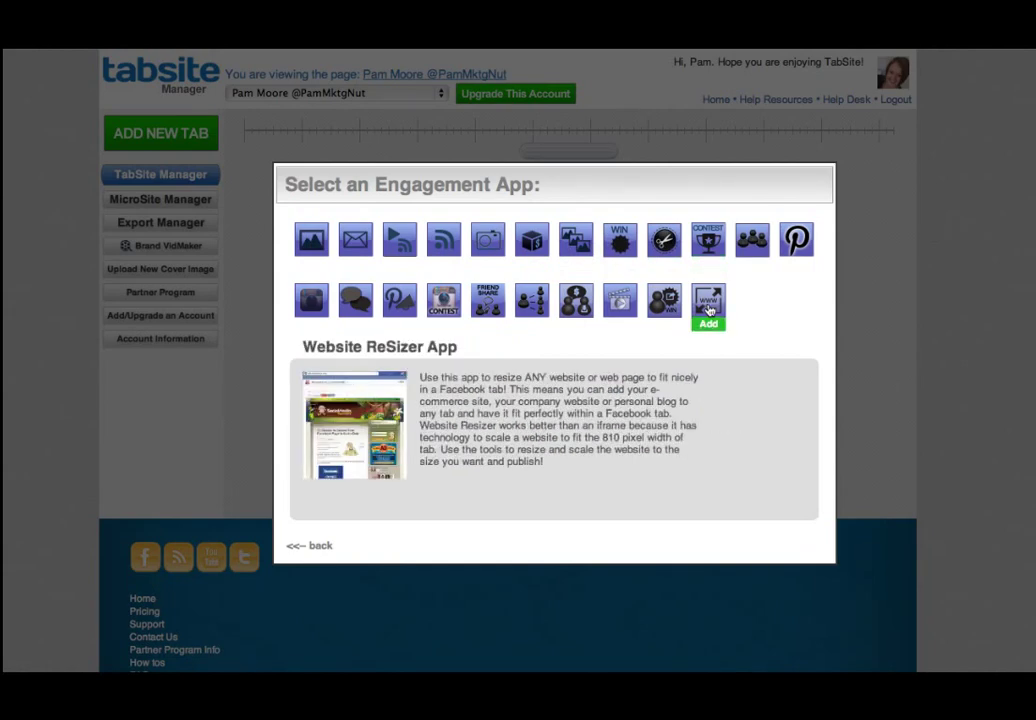
left_click(709, 311)
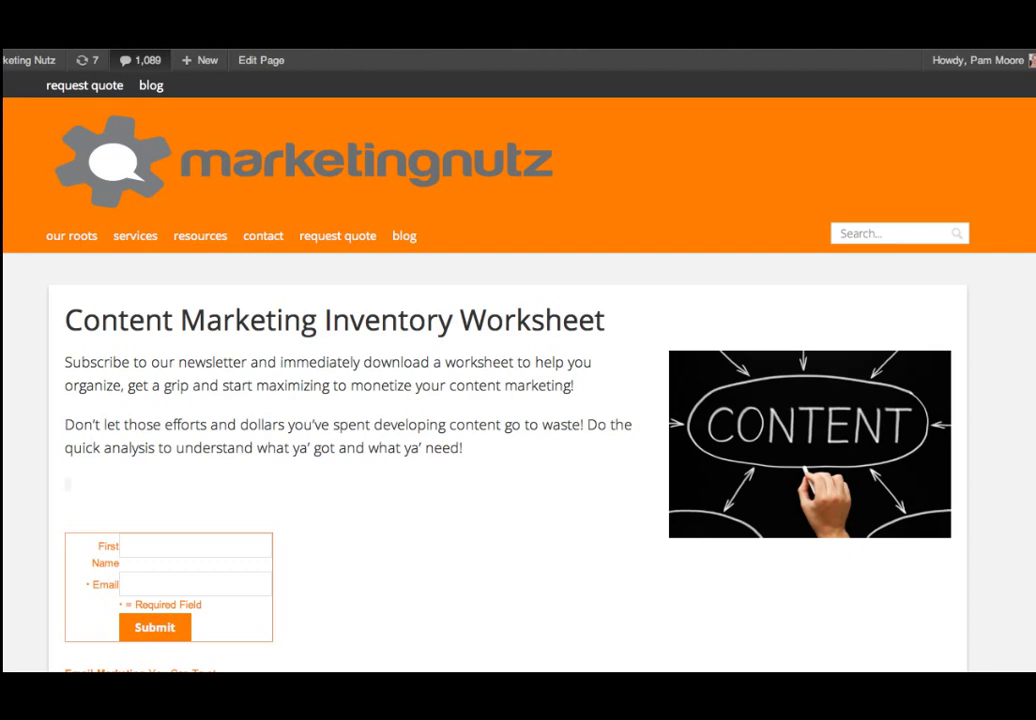
- Select the Content Marketing Inventory Worksheet page's web address in the browser
key("super+l")
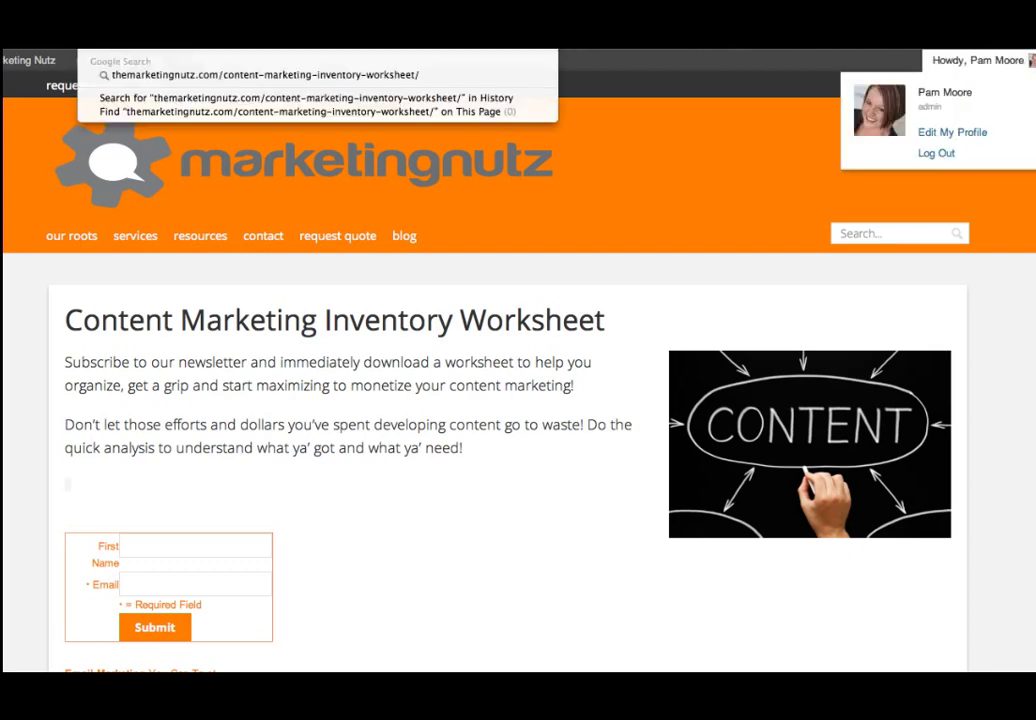
key("Escape")
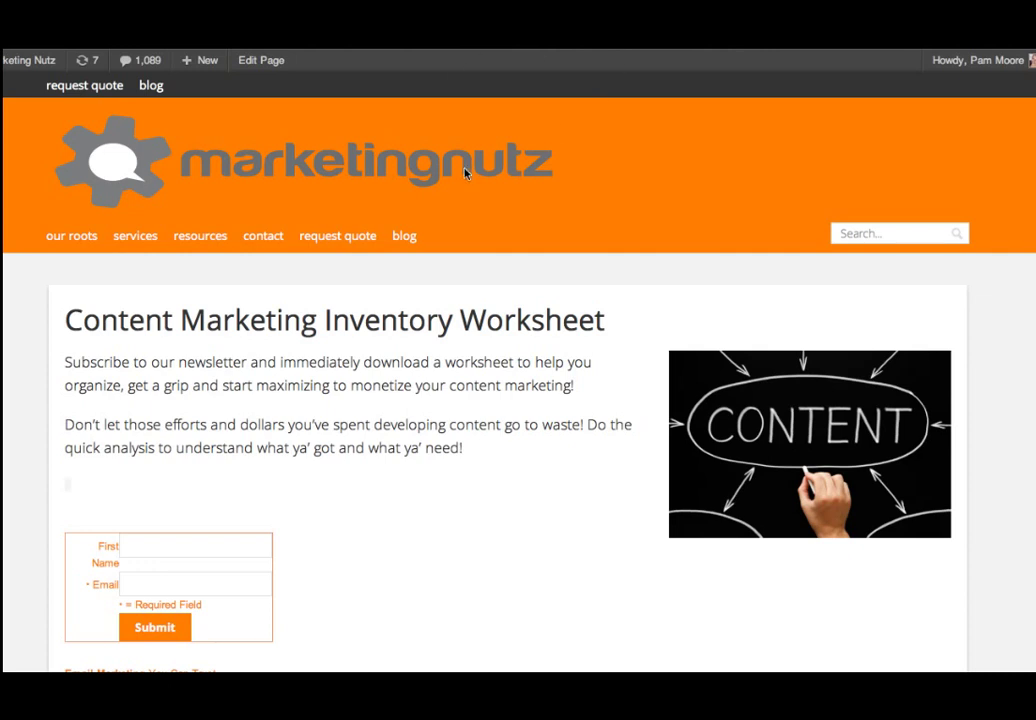
scroll(238, 537, "down", 5)
scroll(238, 541, "up", 5)
scroll(238, 541, "up", 2)
right_click(388, 44)
left_click(419, 94)
- Paste the worksheet page's URL into Add Website URL, refresh, and review the framed preview
left_click(197, 47)
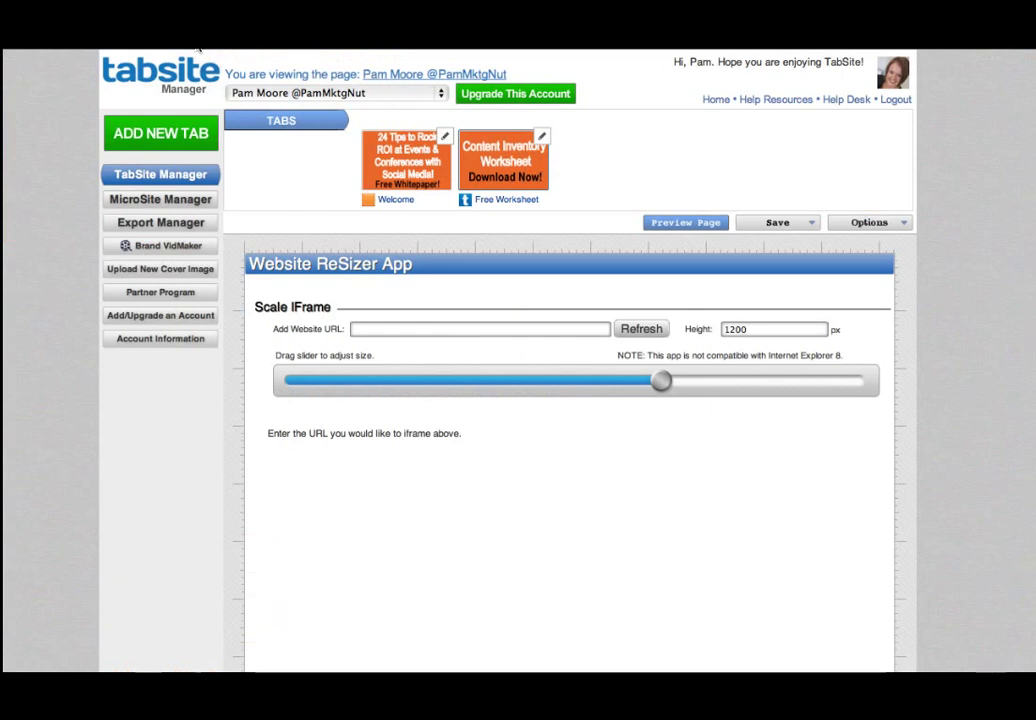
left_click(376, 330)
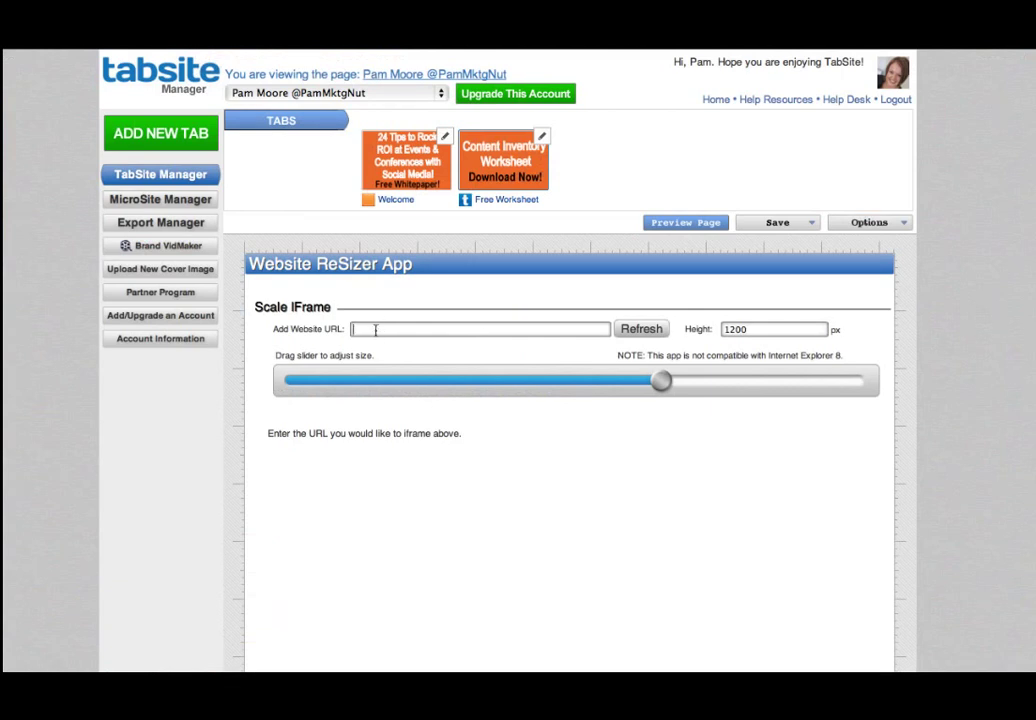
key("ctrl+v")
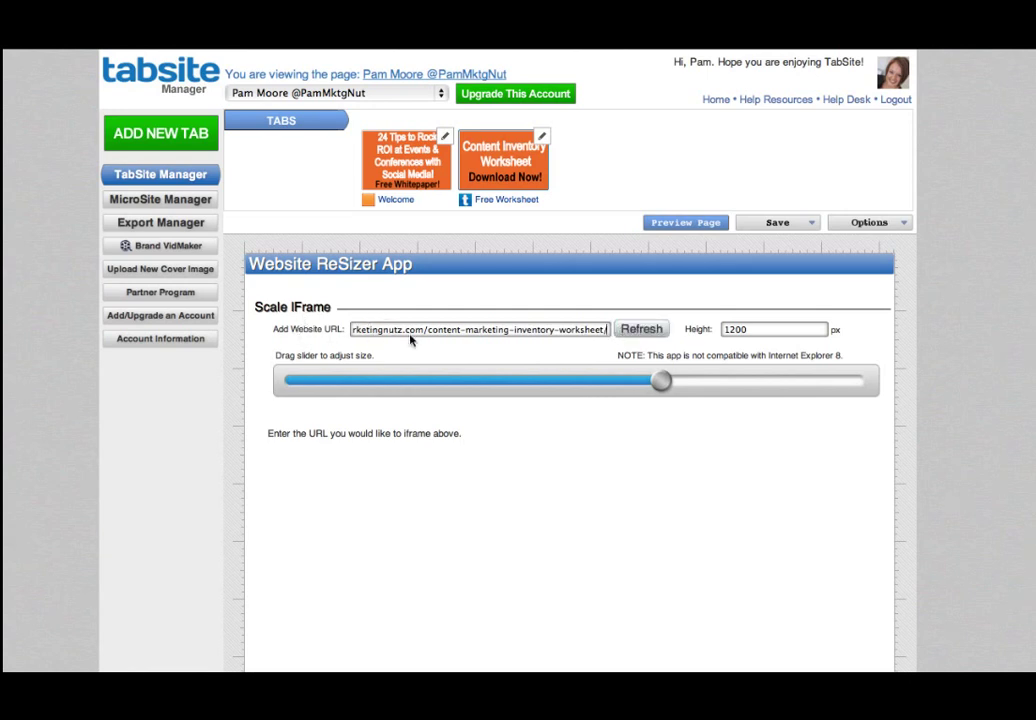
left_click(639, 332)
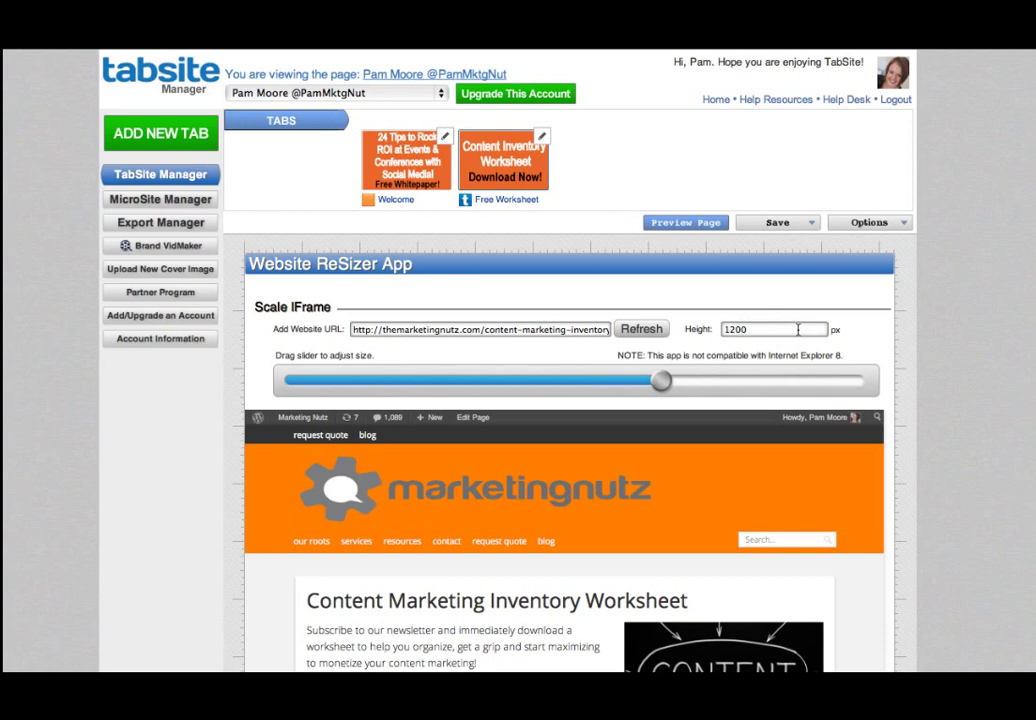
scroll(912, 345, "down", 1)
scroll(912, 345, "down", 5)
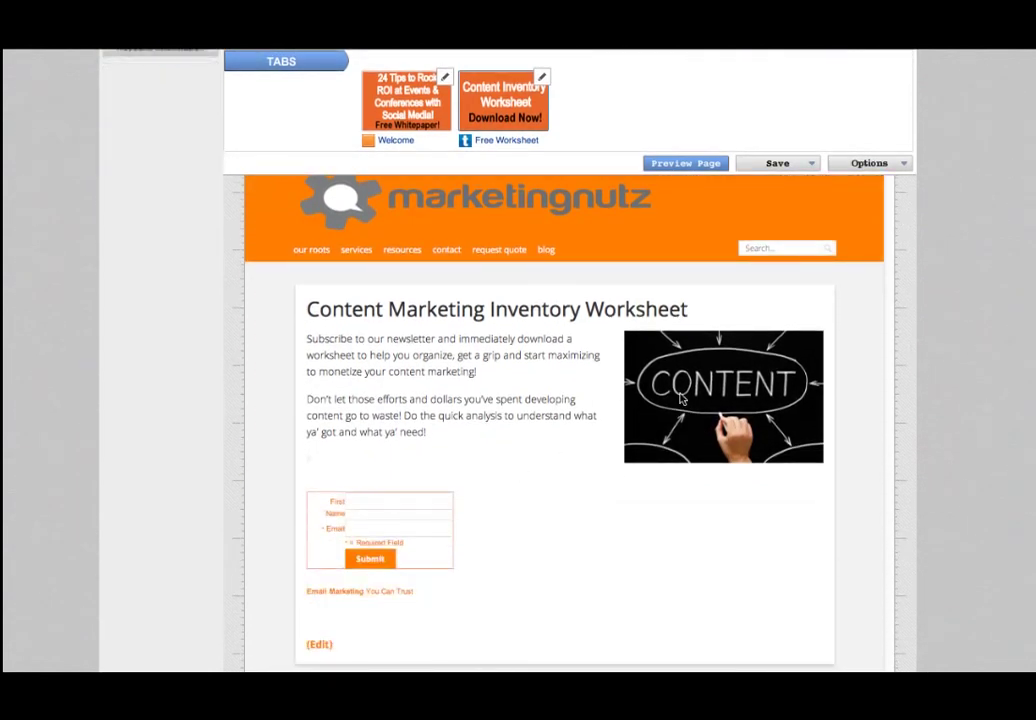
scroll(523, 491, "down", 5)
scroll(521, 492, "up", 5)
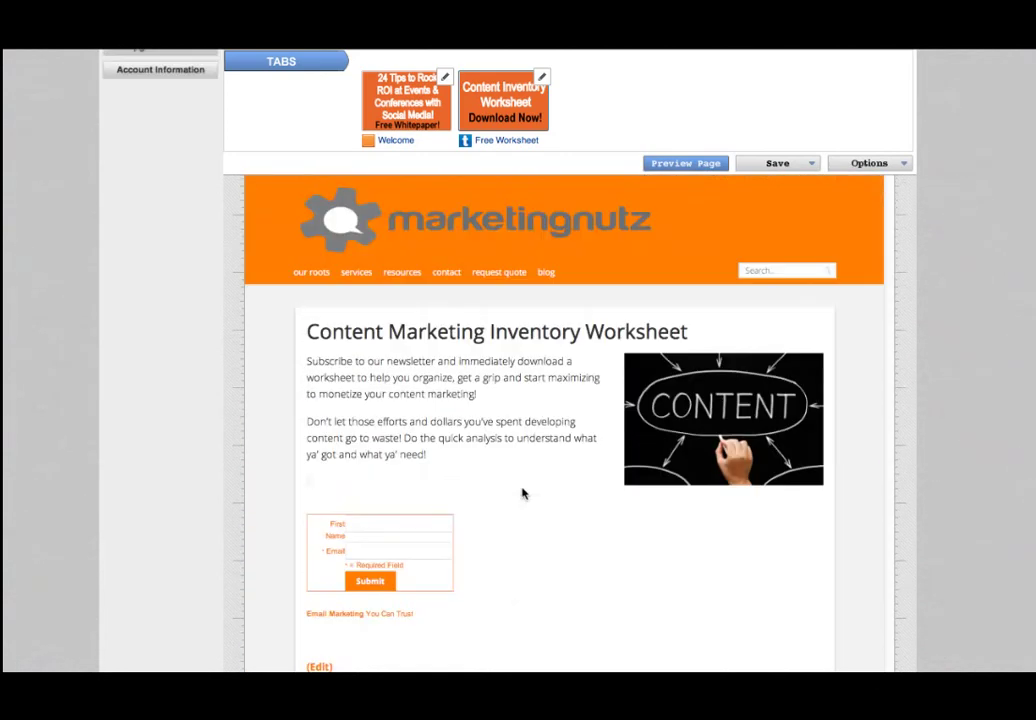
scroll(521, 492, "up", 4)
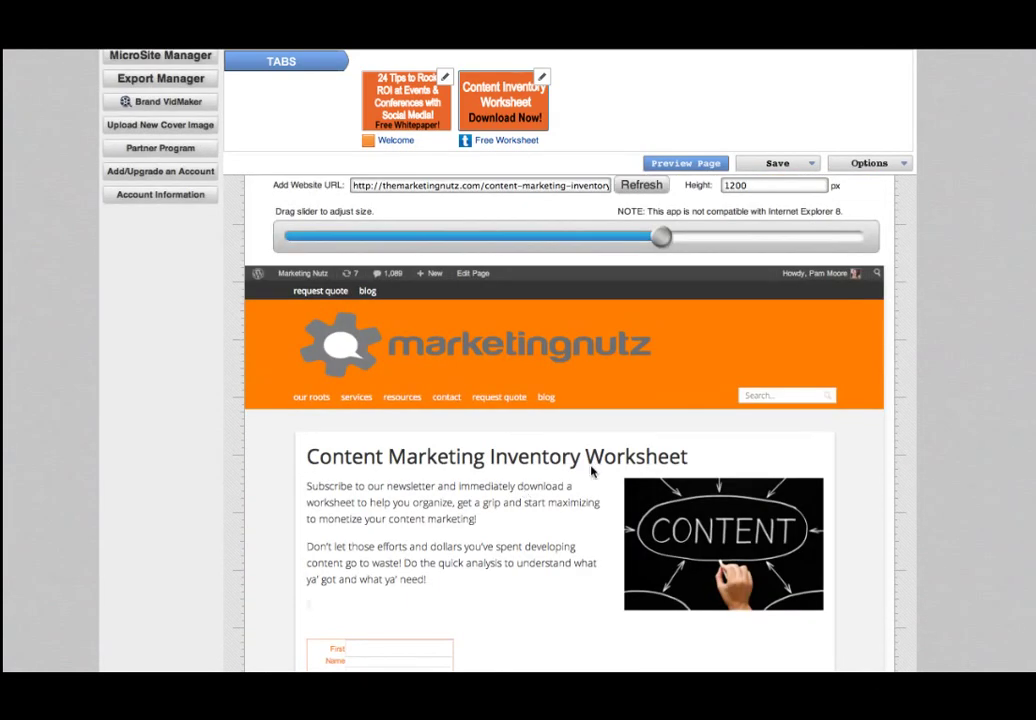
scroll(591, 472, "down", 10)
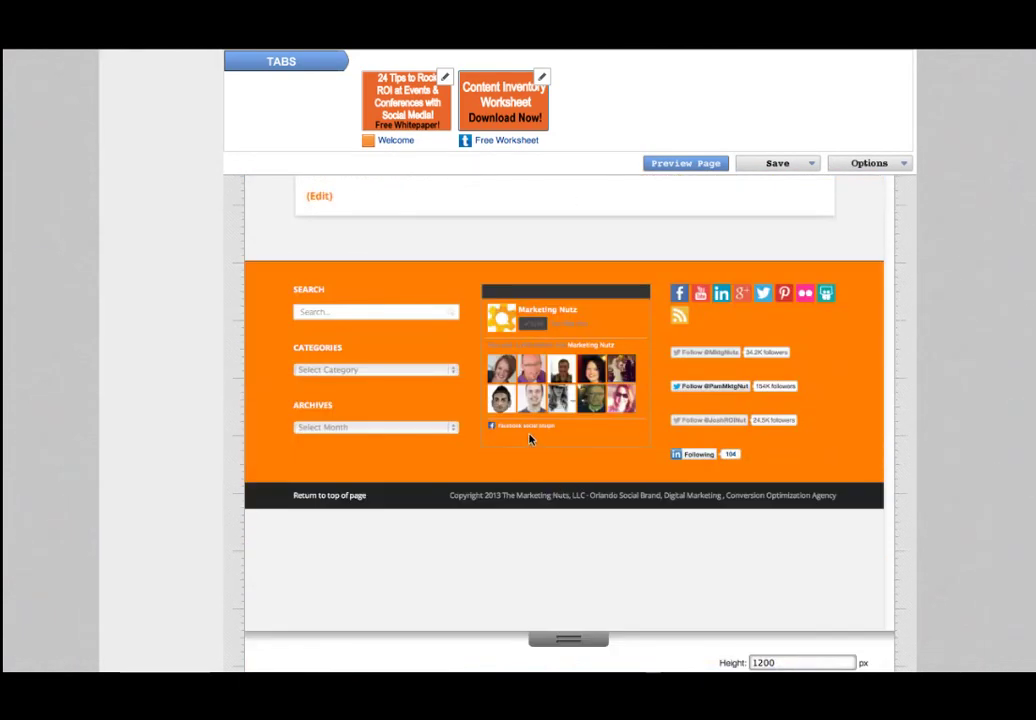
- Drag the Website ReSizer slider right to rescale the framed worksheet page and check it
scroll(530, 440, "up", 10)
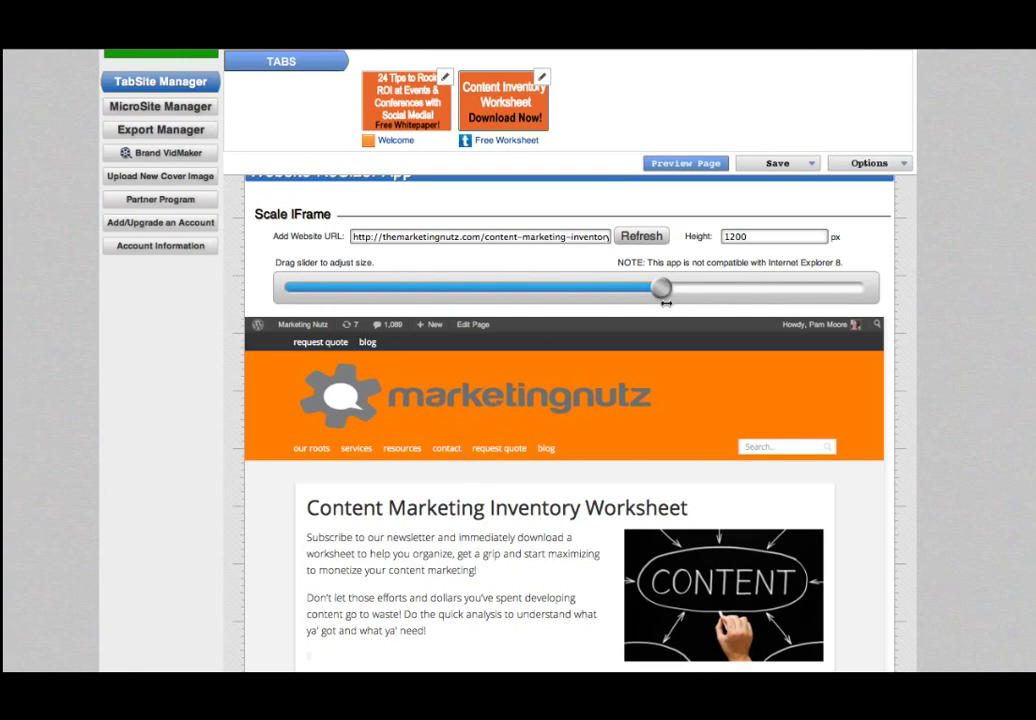
left_click_drag(662, 290, 756, 290)
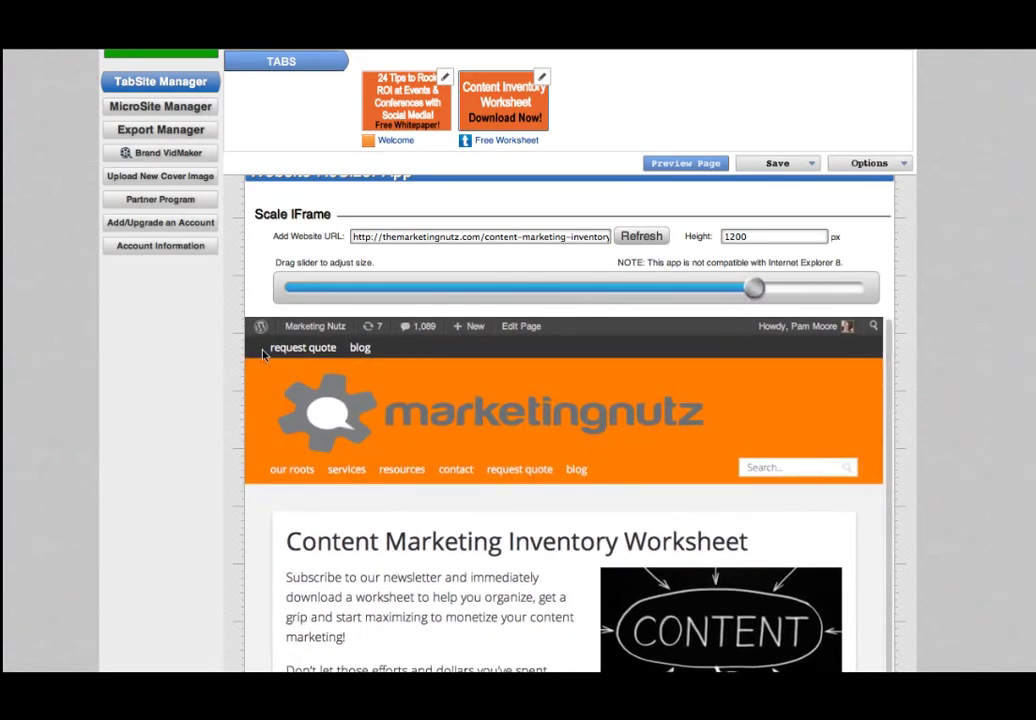
scroll(200, 340, "down", 8)
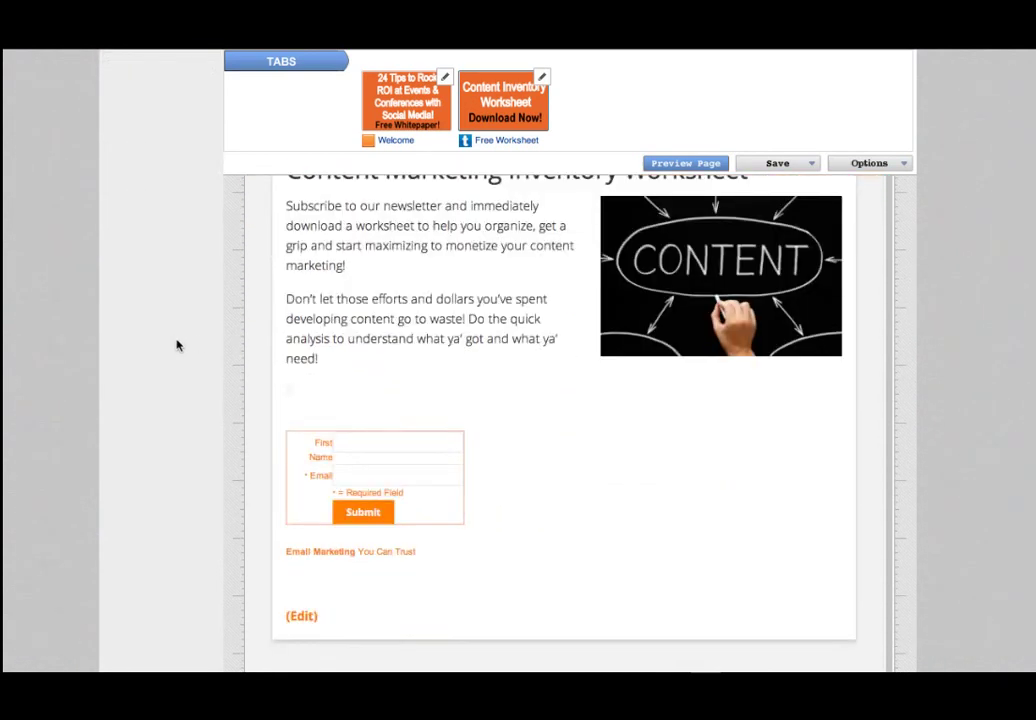
scroll(234, 331, "up", 5)
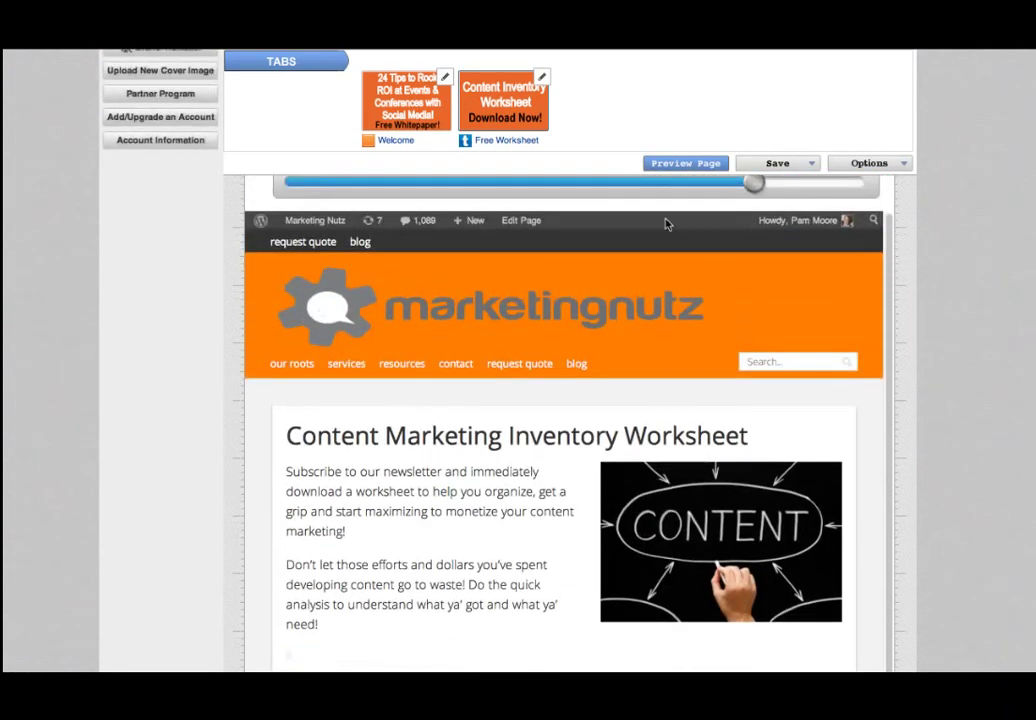
scroll(800, 205, "up", 2)
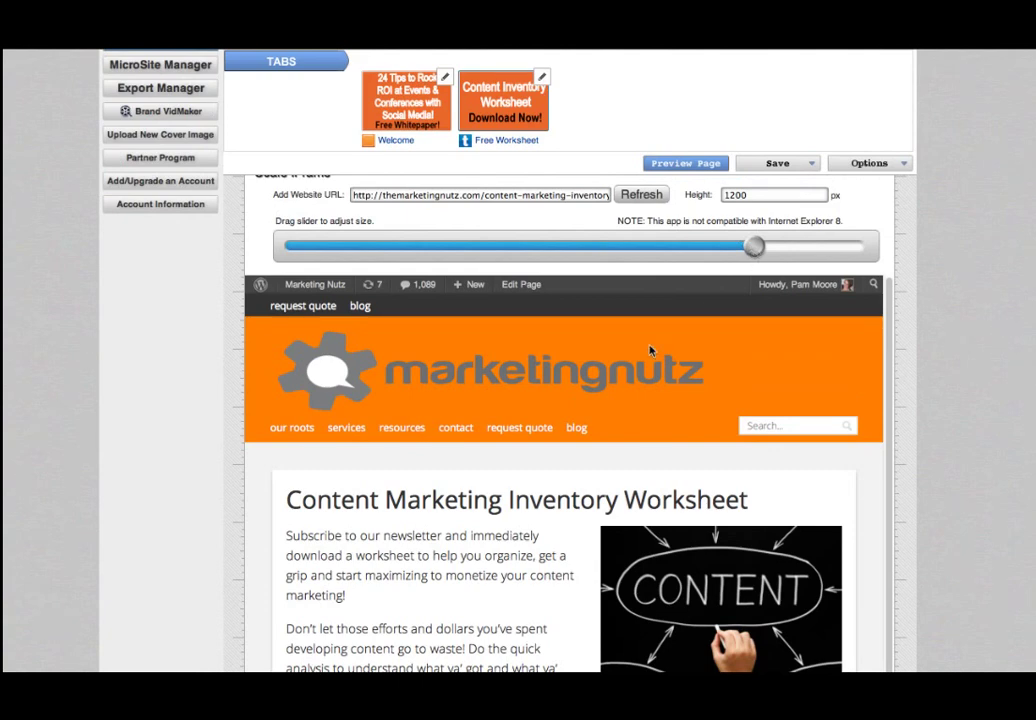
scroll(546, 474, "down", 8)
scroll(546, 474, "up", 8)
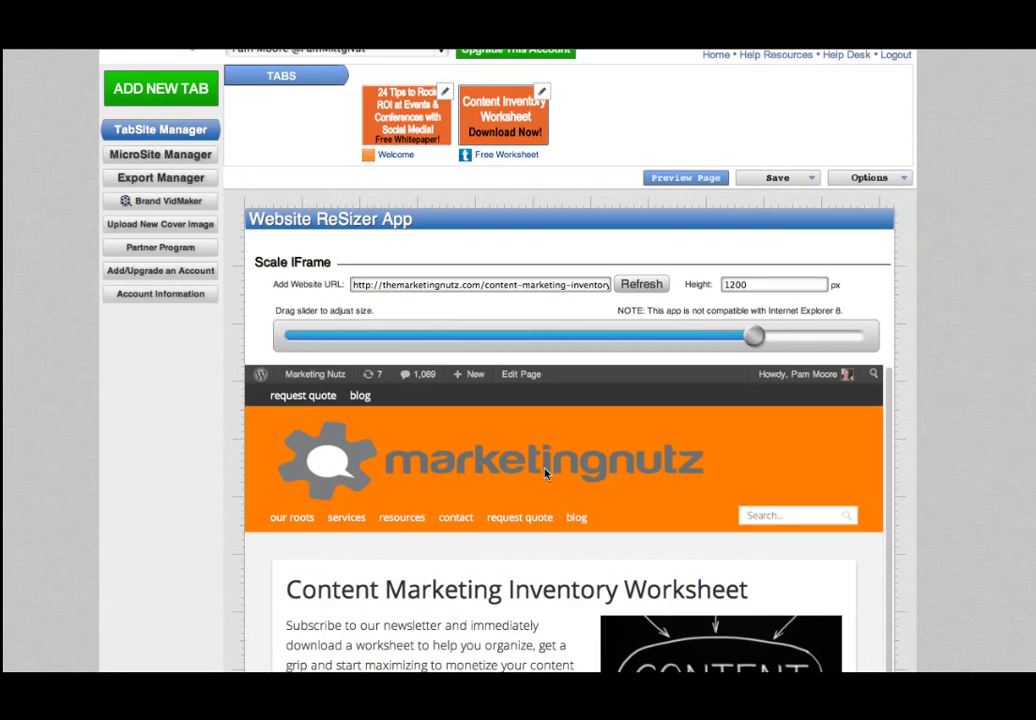
- Replace the Free Worksheet tab's blue 16x16 icon with the green one
left_click(541, 92)
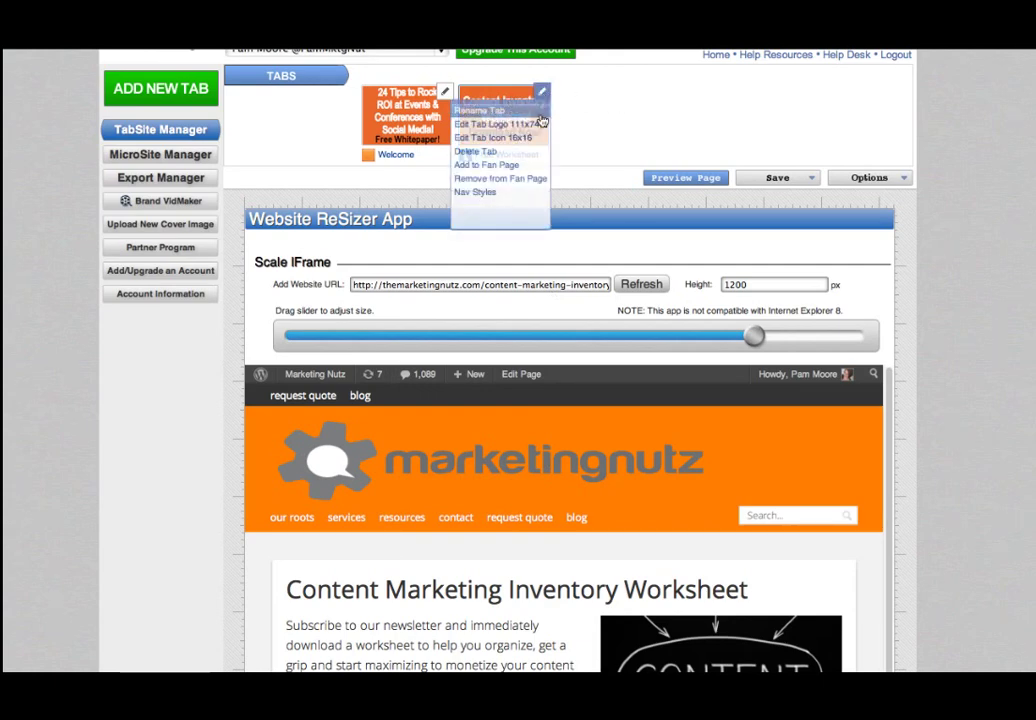
mouse_move(552, 95)
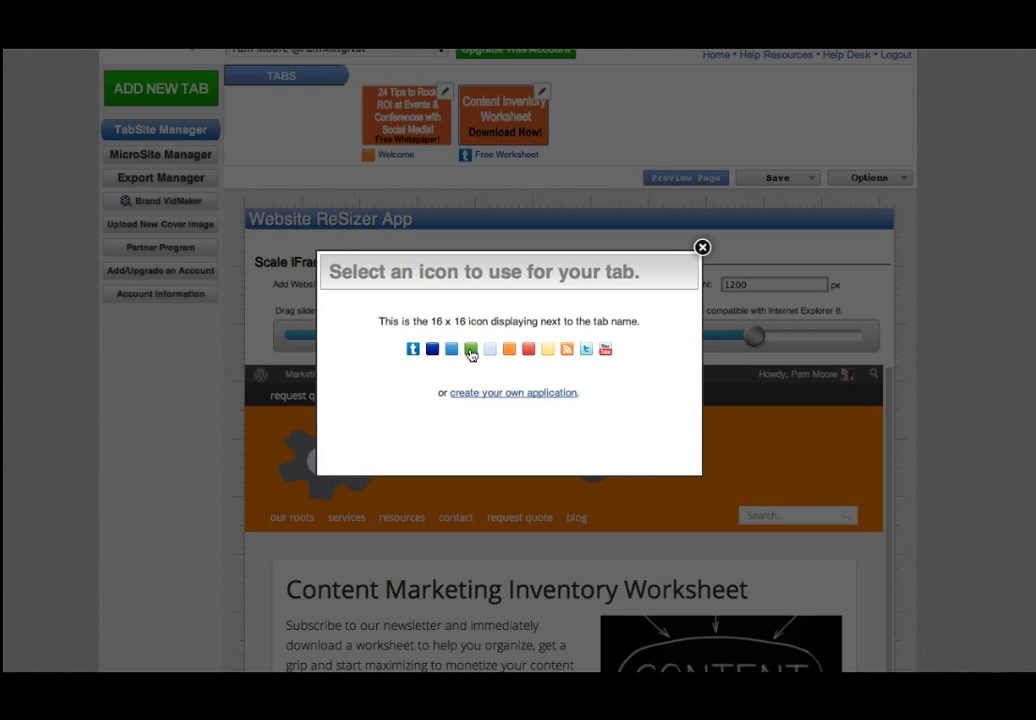
left_click(471, 349)
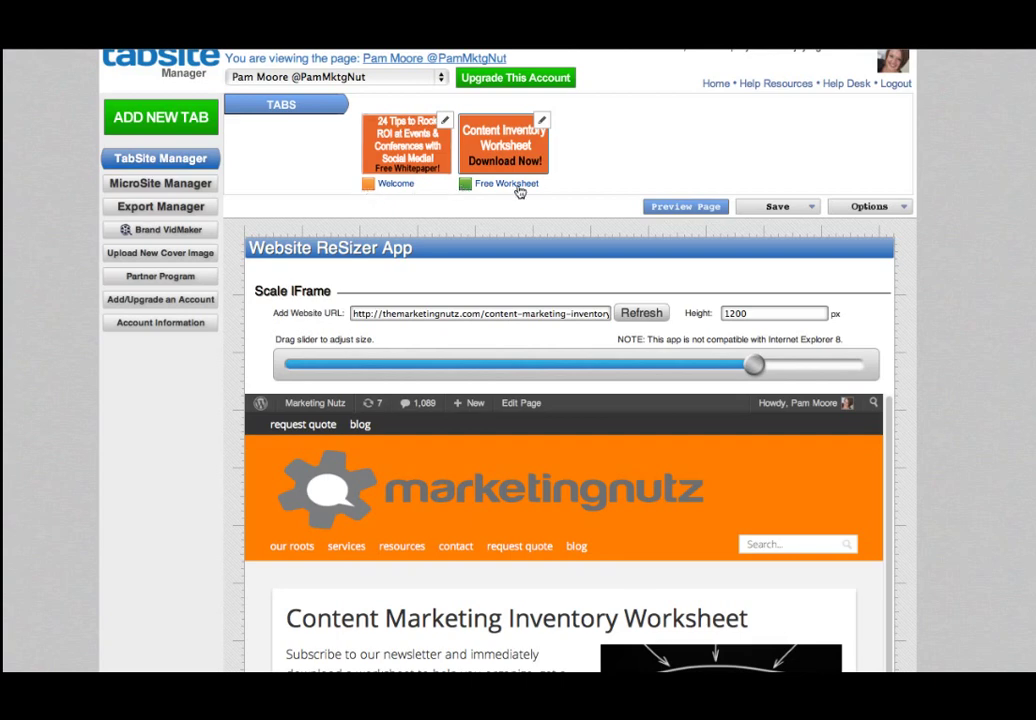
- Set the social sharing title to 'Content Inventory Worksheet from' plus the owner's Twitter handle
scroll(613, 321, "down", 10)
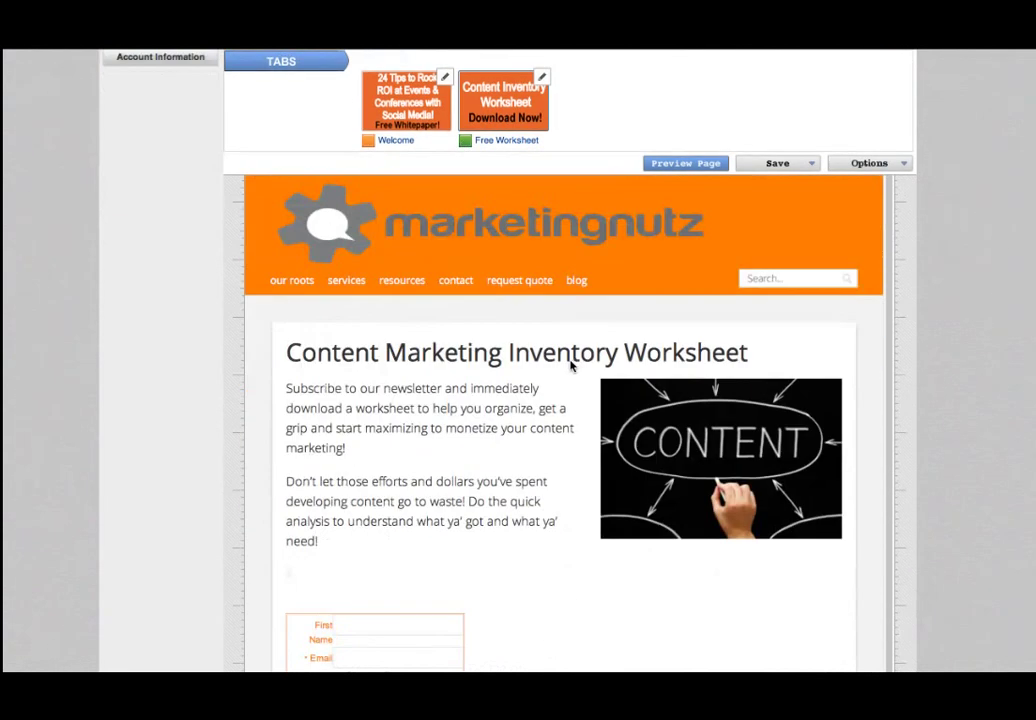
scroll(300, 450, "down", 2)
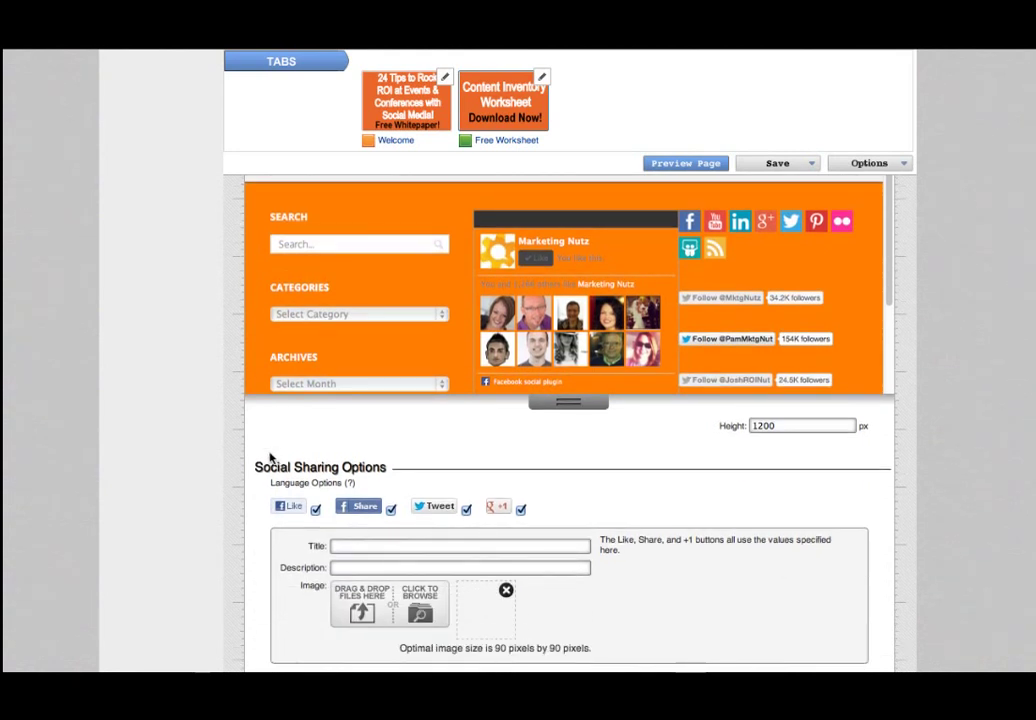
scroll(269, 453, "down", 1)
scroll(290, 456, "down", 1)
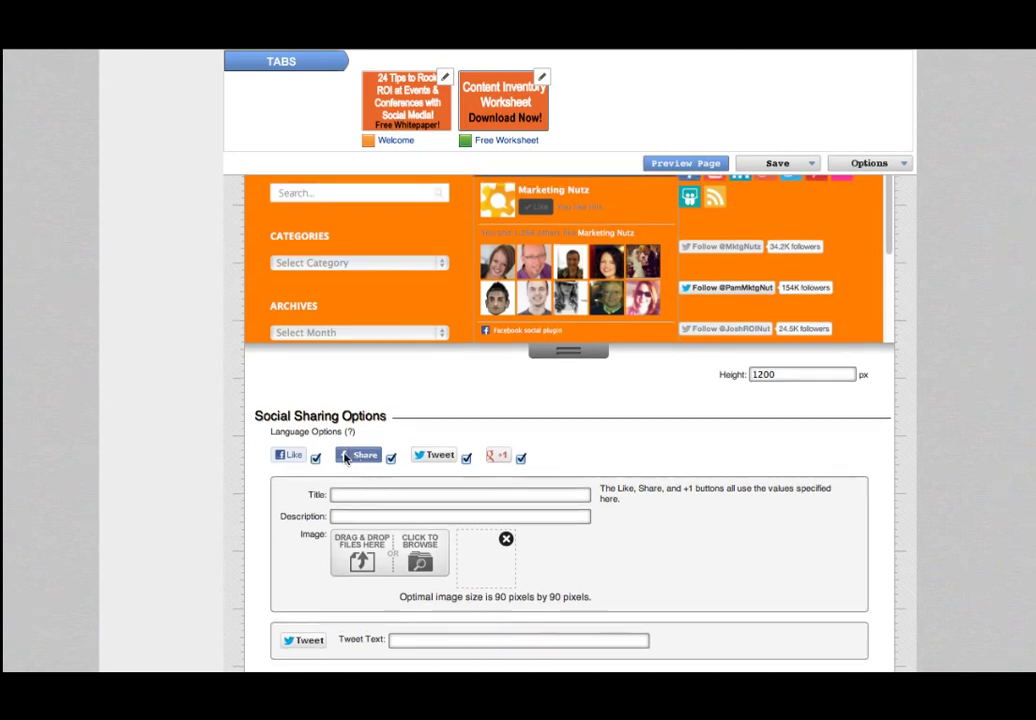
scroll(345, 458, "down", 3)
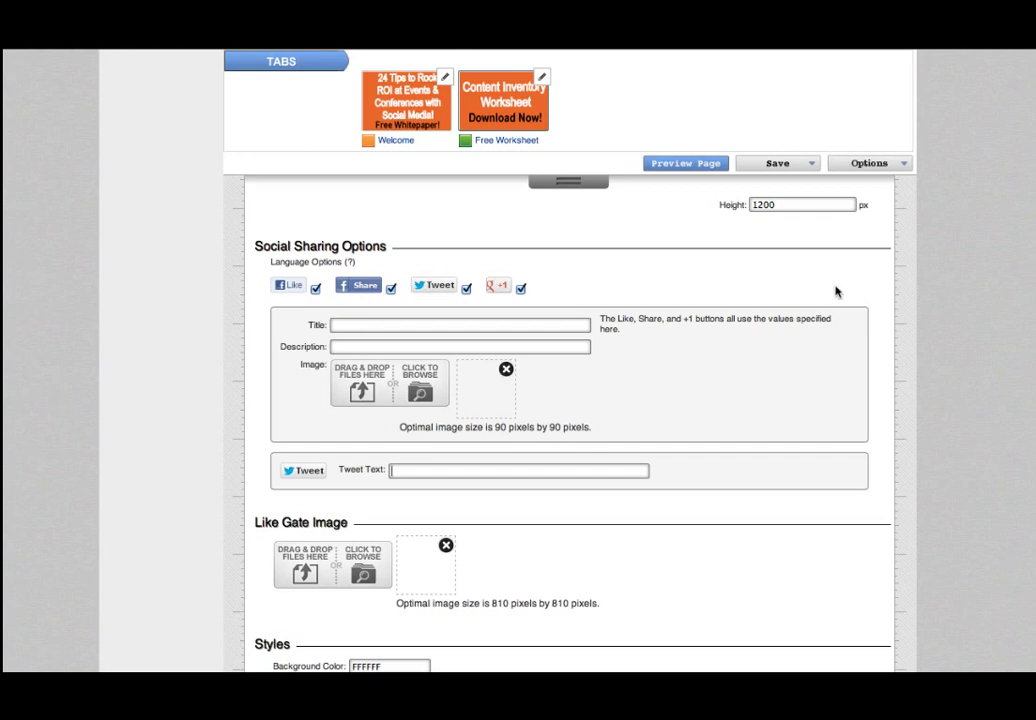
left_click(477, 322)
type("Content Inventory Work")
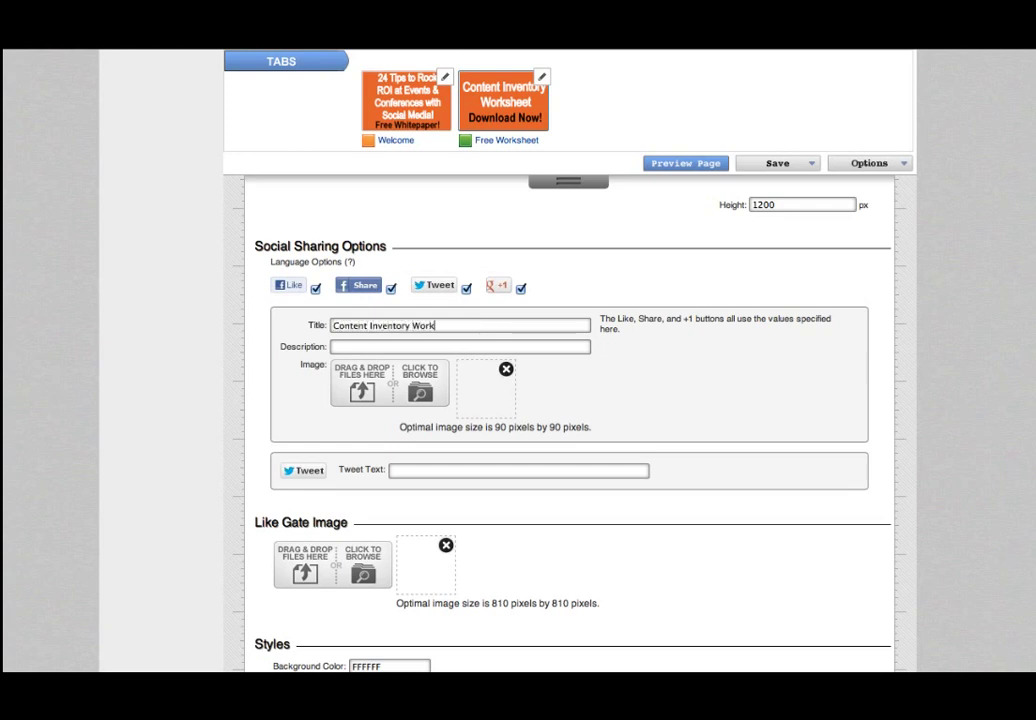
type("sheet from @PamMktgNut")
- Enter a sharing description for the free Content Inventory Worksheet, ending with the page owner's name
key("Tab")
type("Free Content Inventory Workshwe")
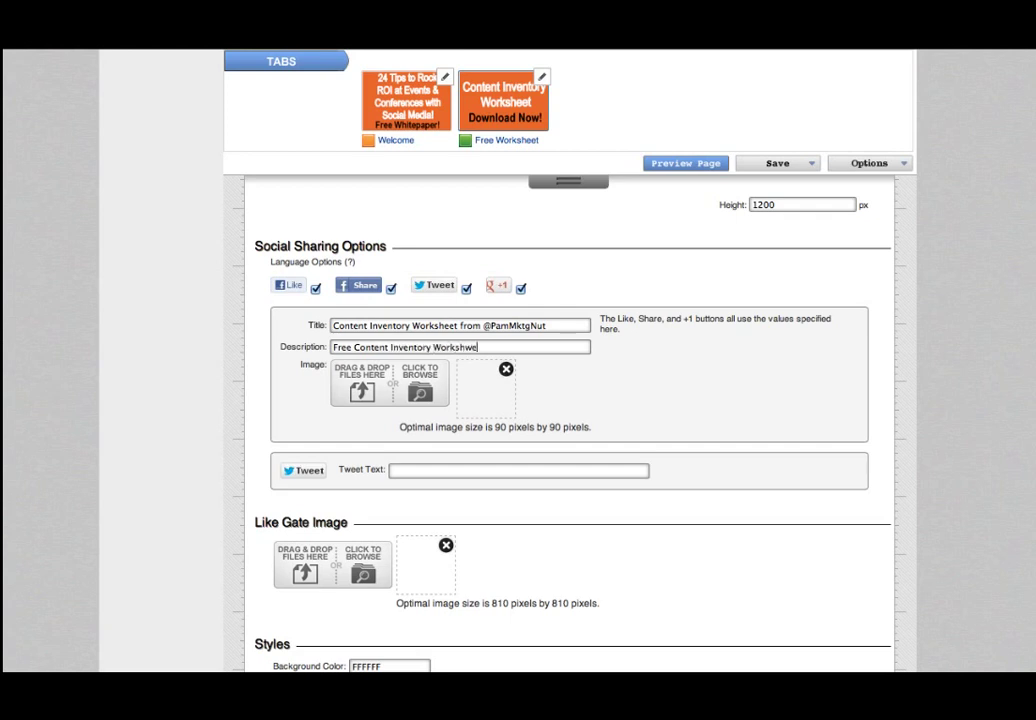
type("t from Pam Marketing Nut & Marketing")
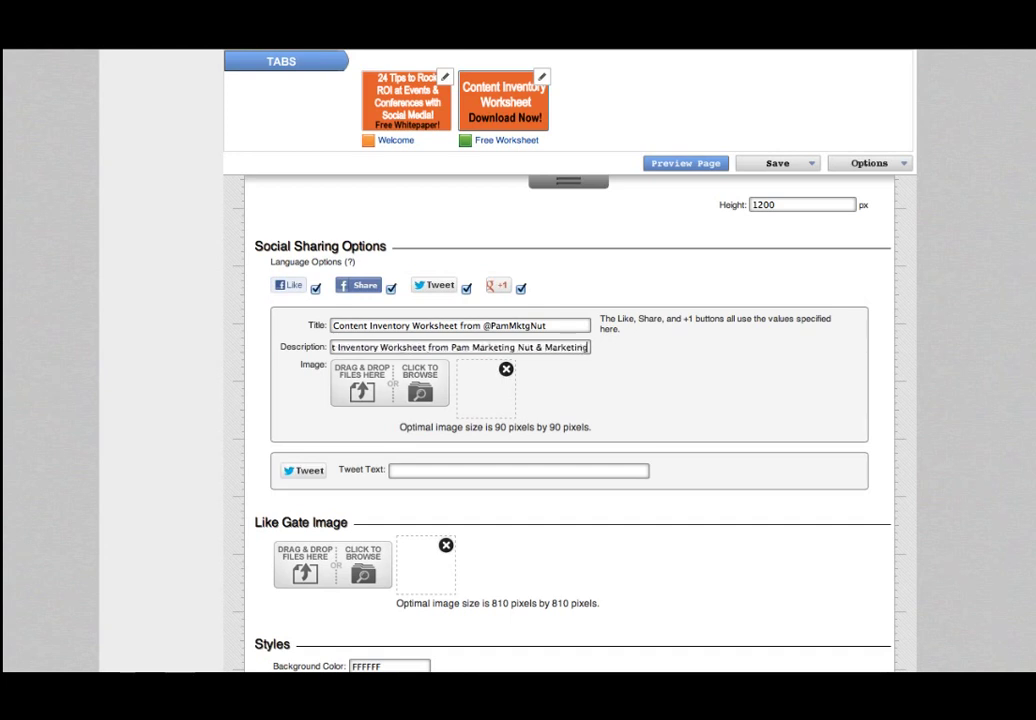
key("BackSpace")
key("BackSpace")
key("BackSpace")
key("BackSpace")
key("BackSpace")
key("BackSpace")
key("BackSpace")
key("BackSpace")
key("BackSpace")
key("BackSpace")
key("BackSpace")
key("BackSpace")
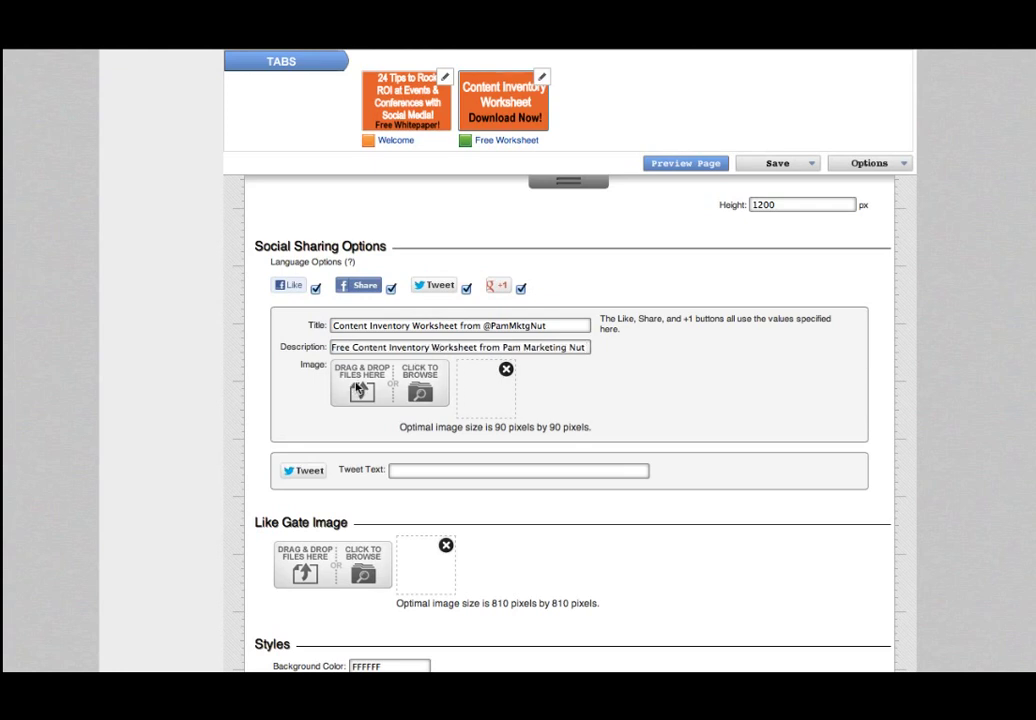
left_click_drag(523, 343, 617, 342)
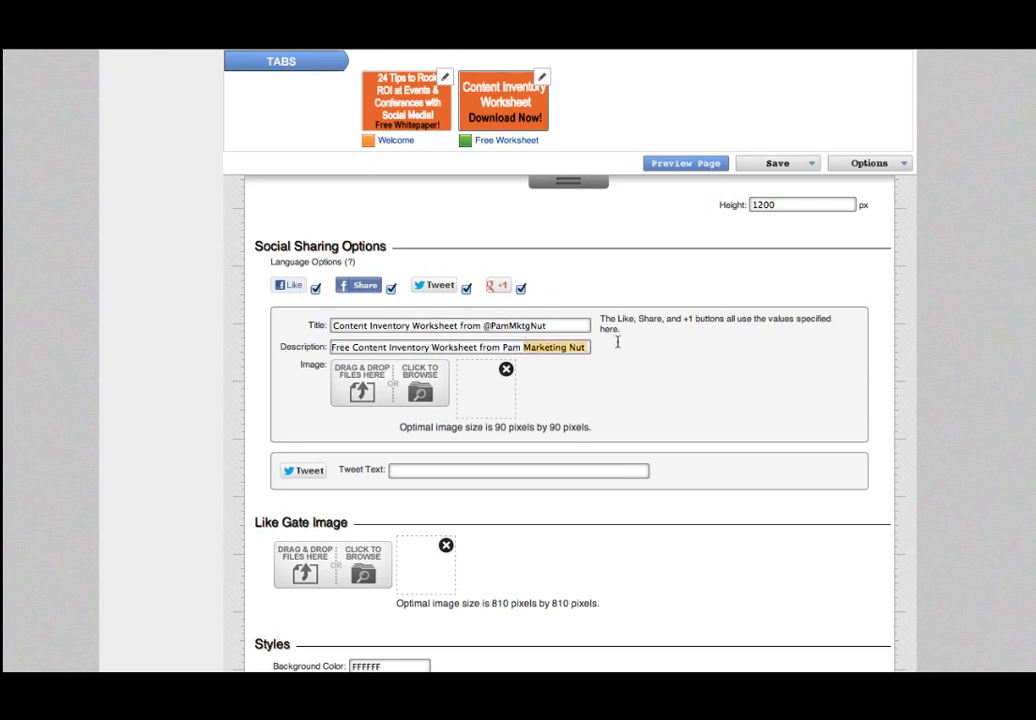
type("Moore")
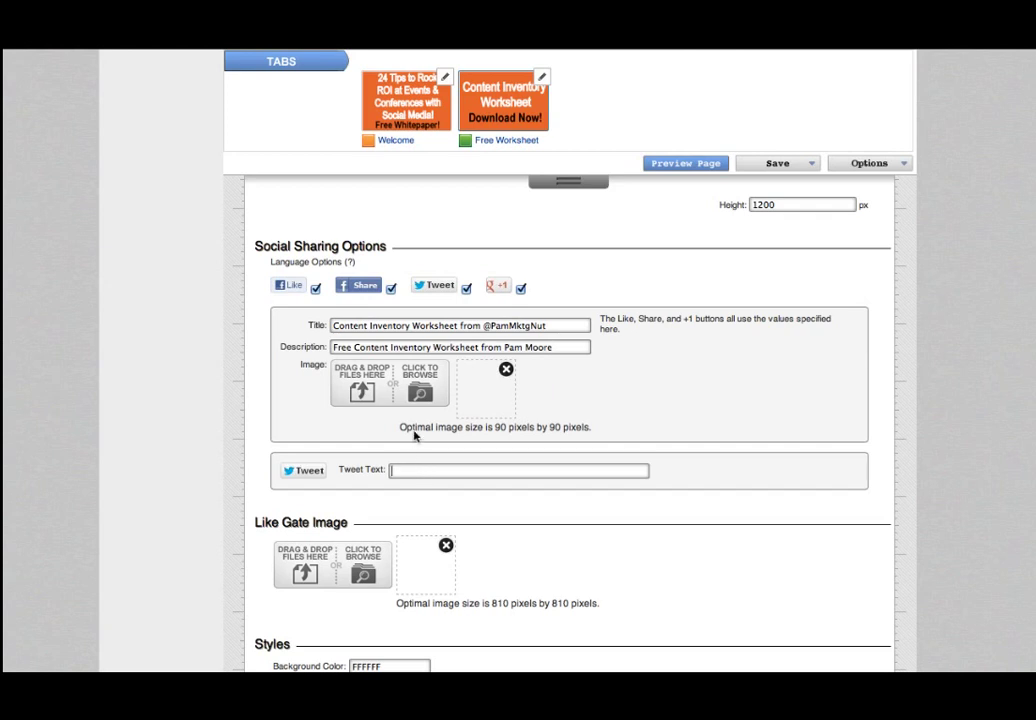
- Enter the tweet text 'Check out this cool content inventory worksheet from' plus the owner's Twitter handle
left_click(492, 468)
type("F")
type("Check out this co")
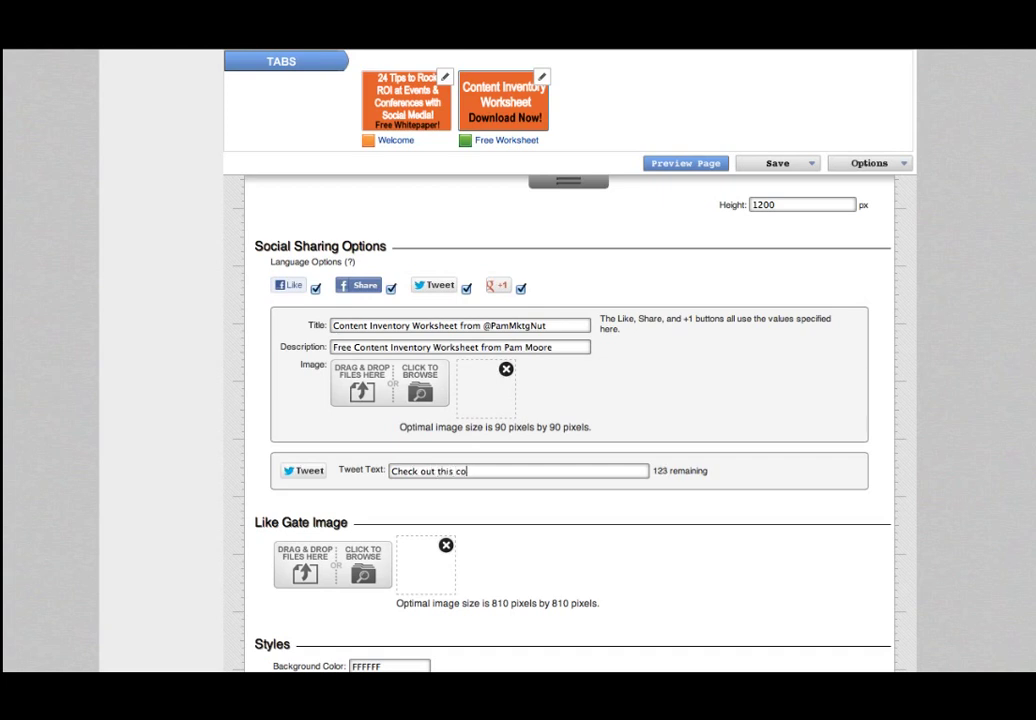
type("ol content inventory worksheet from @PamMktgNut")
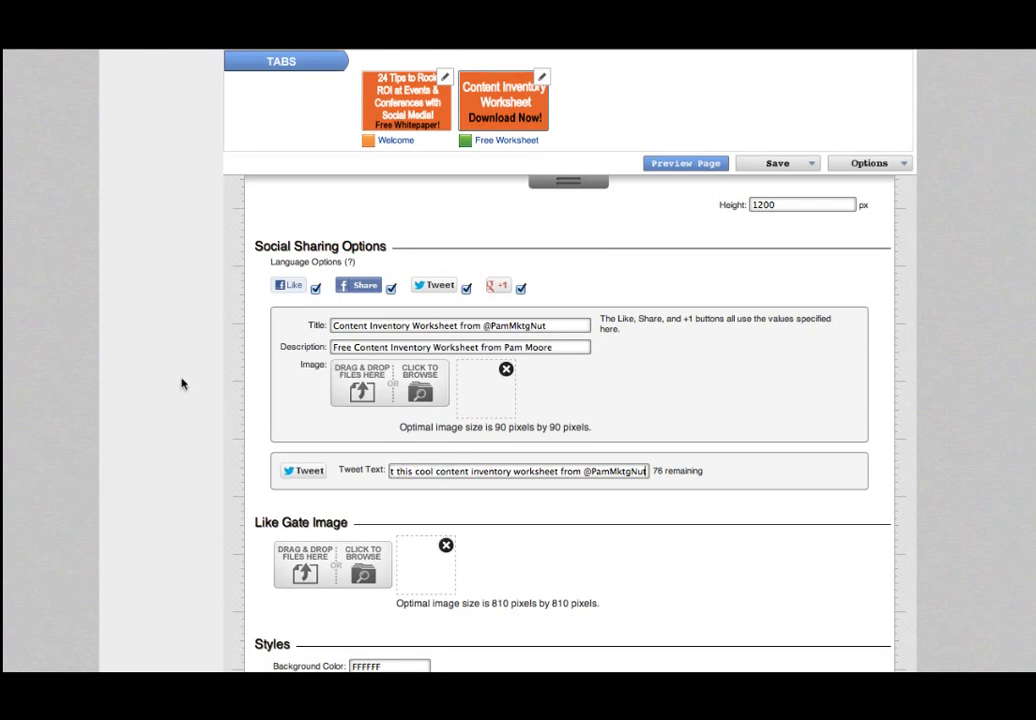
- Save the Free Worksheet tab's changes using the Save dropdown at the bottom of the page
scroll(425, 470, "down", 2)
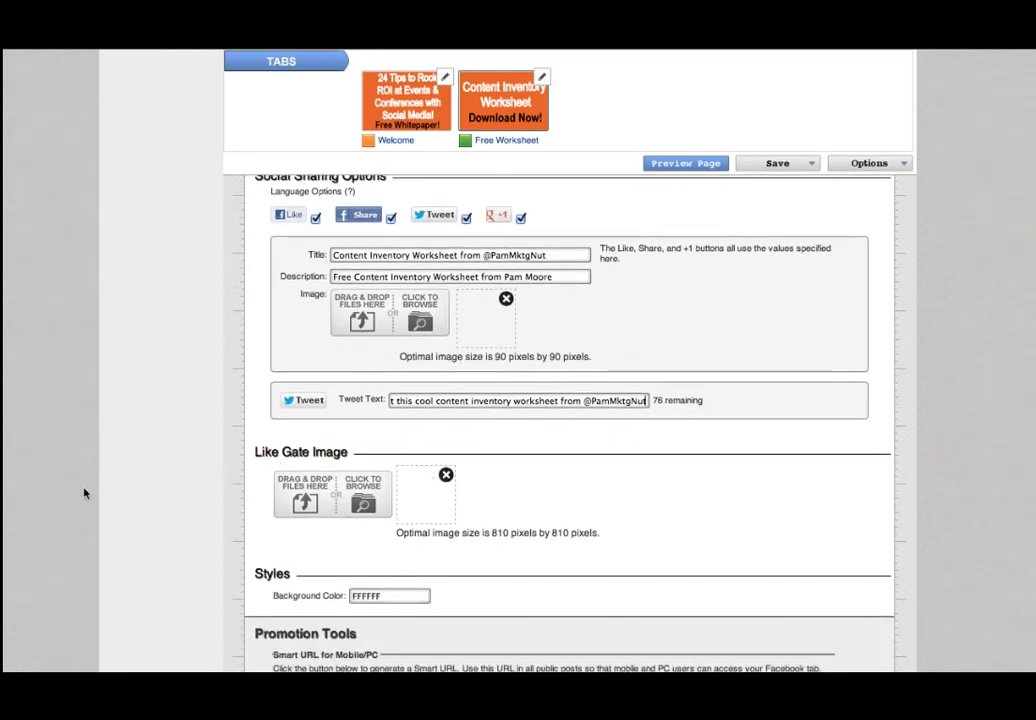
scroll(83, 493, "down", 5)
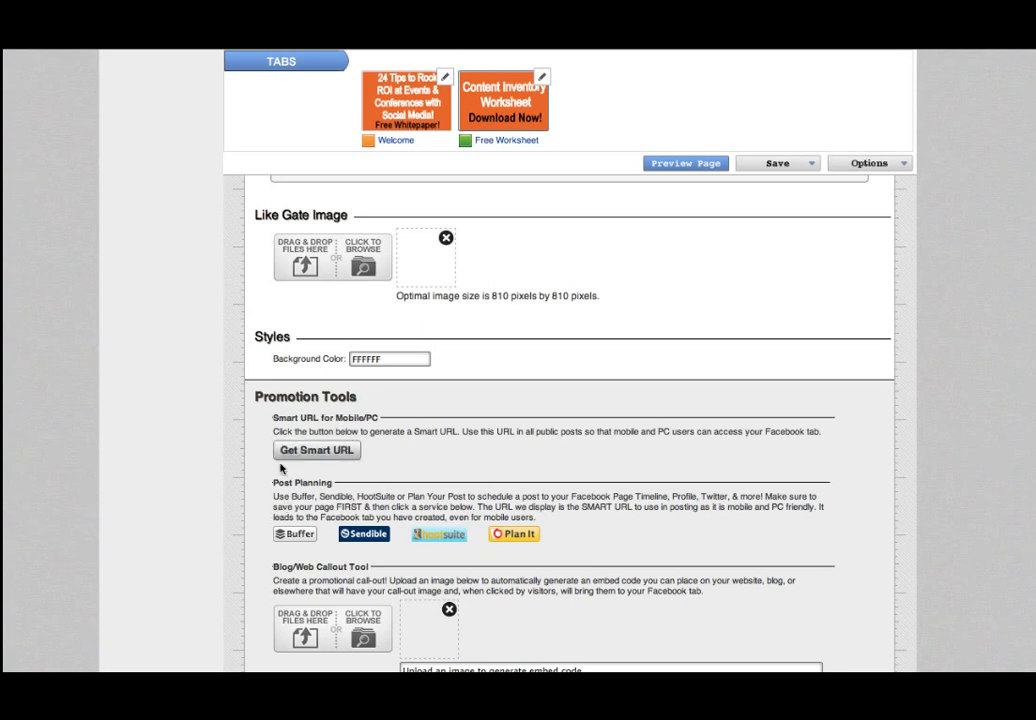
scroll(280, 468, "down", 3)
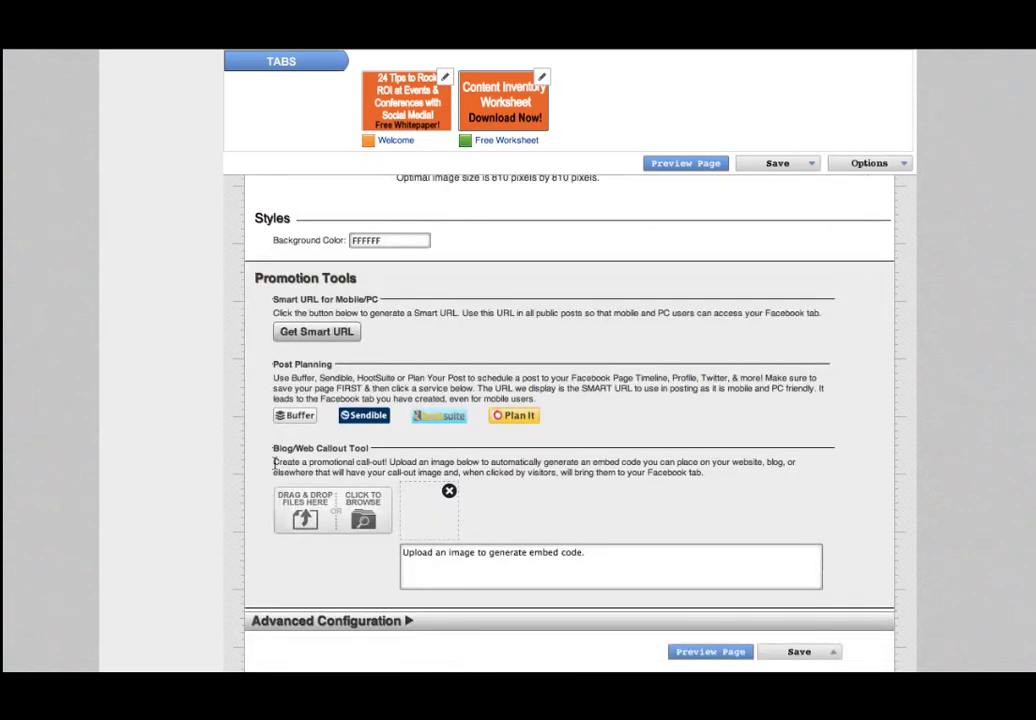
scroll(480, 600, "down", 3)
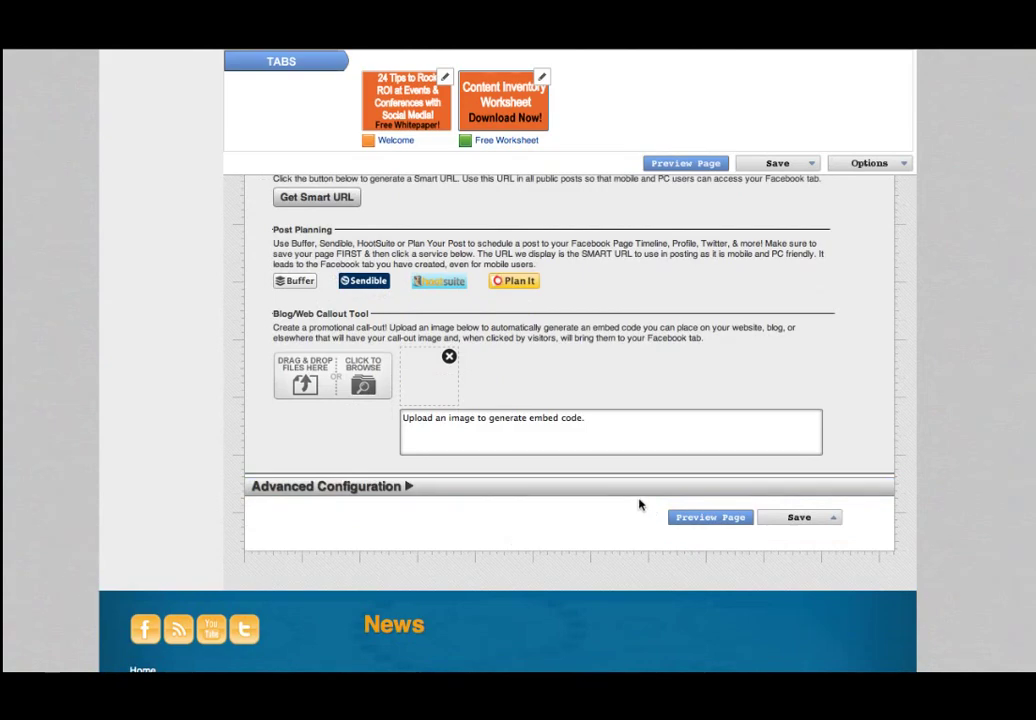
left_click(796, 519)
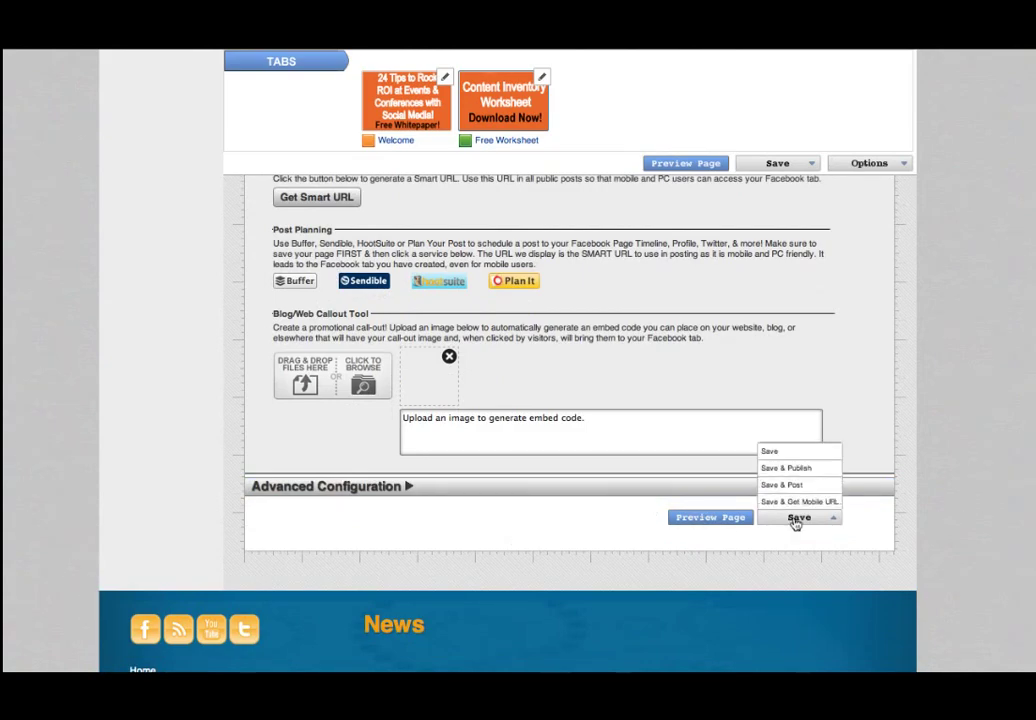
left_click(796, 519)
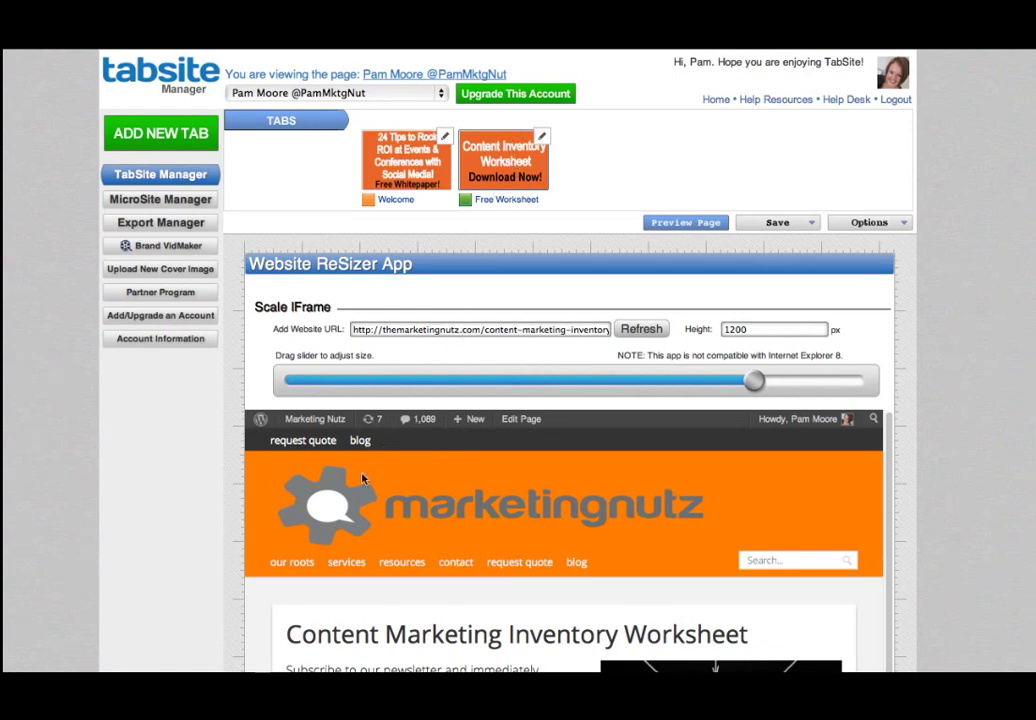
scroll(377, 463, "down", 5)
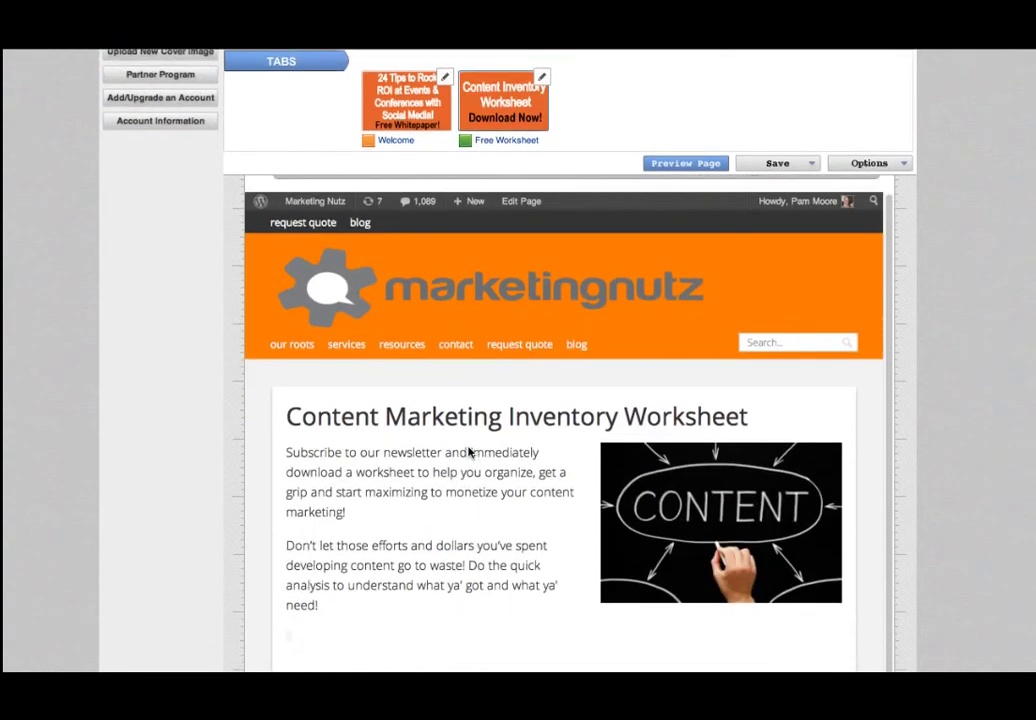
scroll(469, 452, "down", 3)
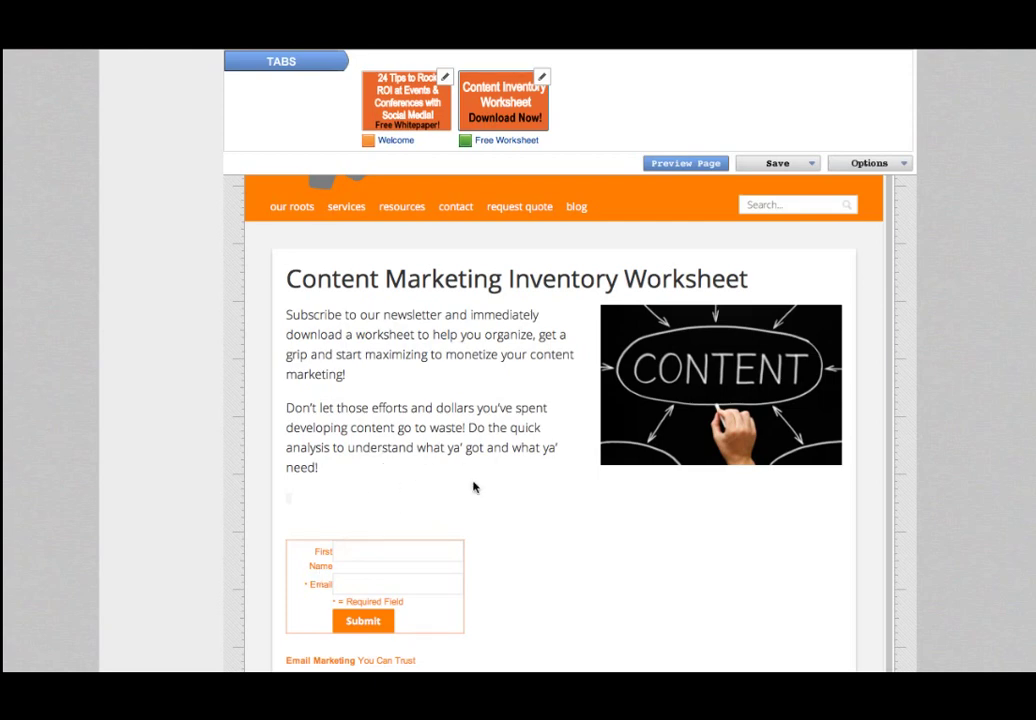
scroll(474, 487, "down", 3)
scroll(493, 483, "down", 9)
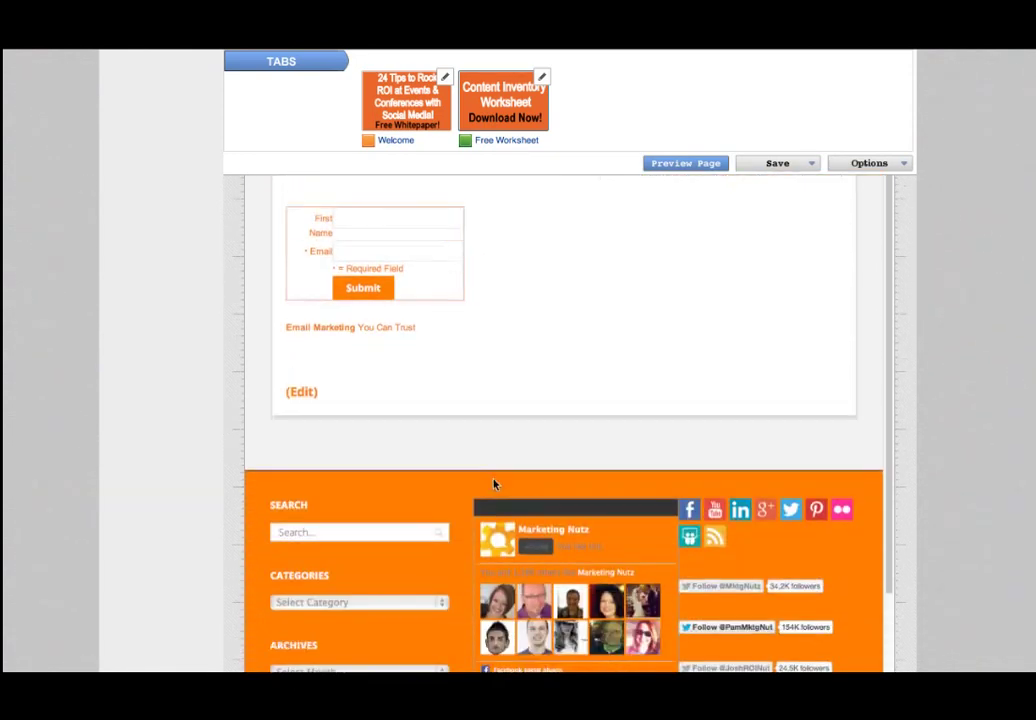
scroll(493, 481, "down", 4)
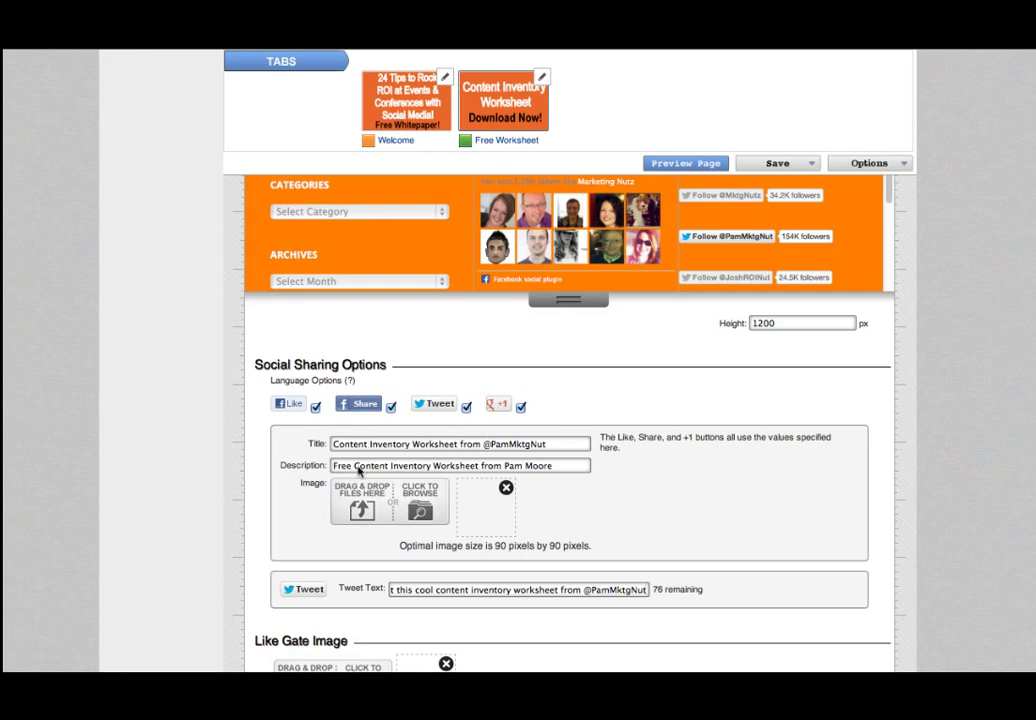
scroll(520, 530, "down", 1)
scroll(467, 562, "down", 5)
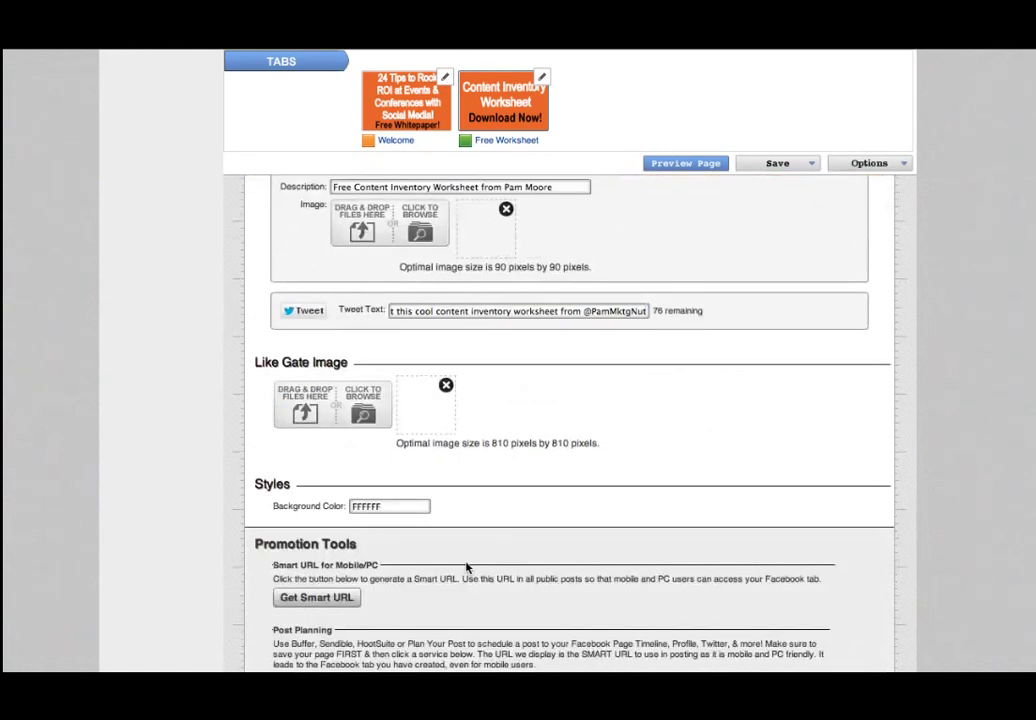
scroll(467, 567, "down", 10)
- Choose Save & Publish for the Free Worksheet tab and acknowledge the confirmation
left_click(805, 426)
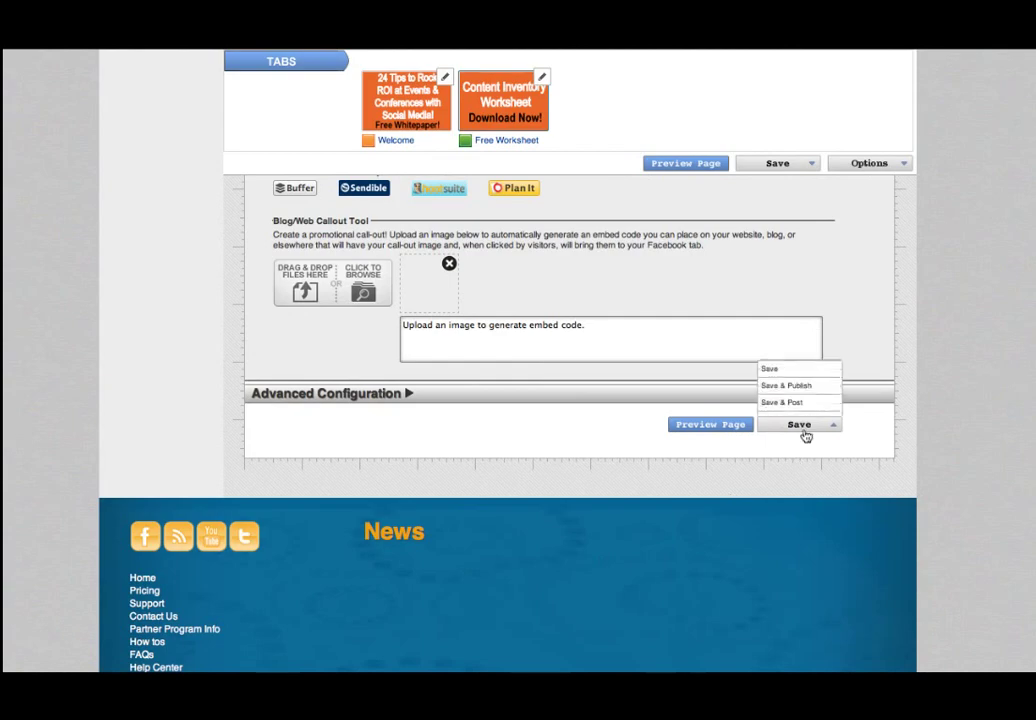
left_click(811, 379)
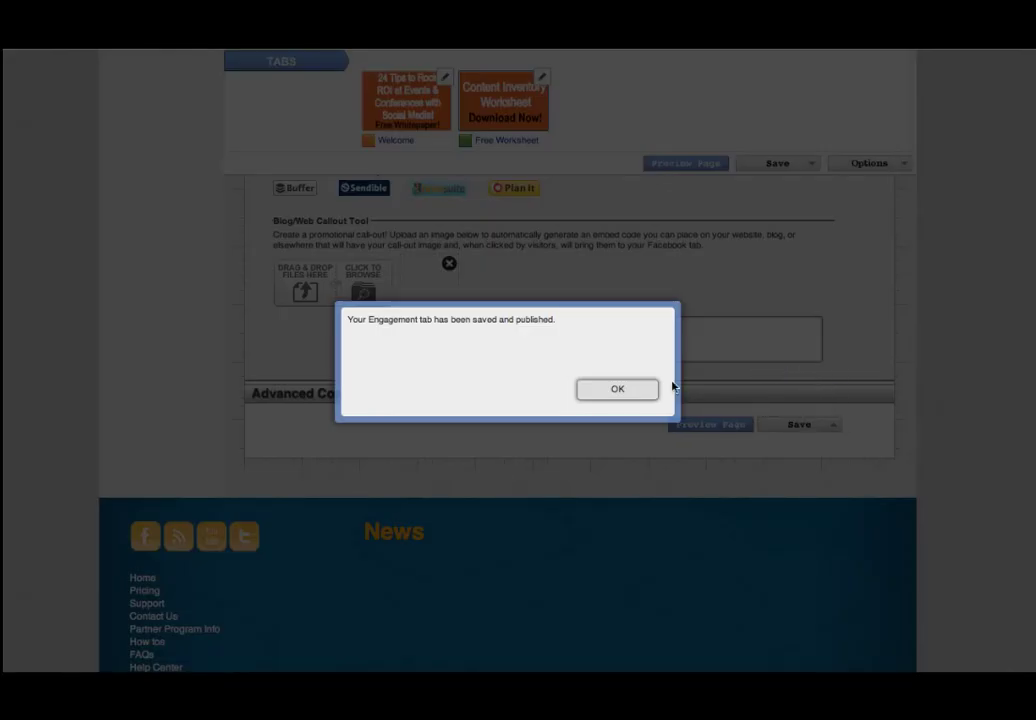
left_click(626, 393)
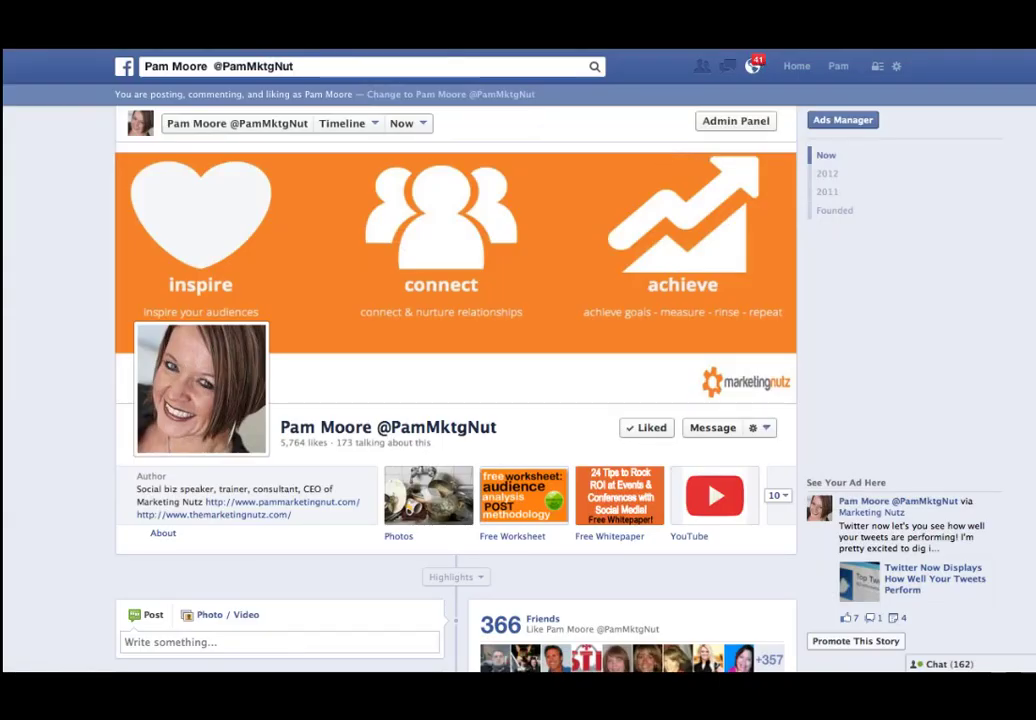
- Expand the page's full app tabs and open the Content Inventory Worksheet tile
scroll(456, 400, "down", 3)
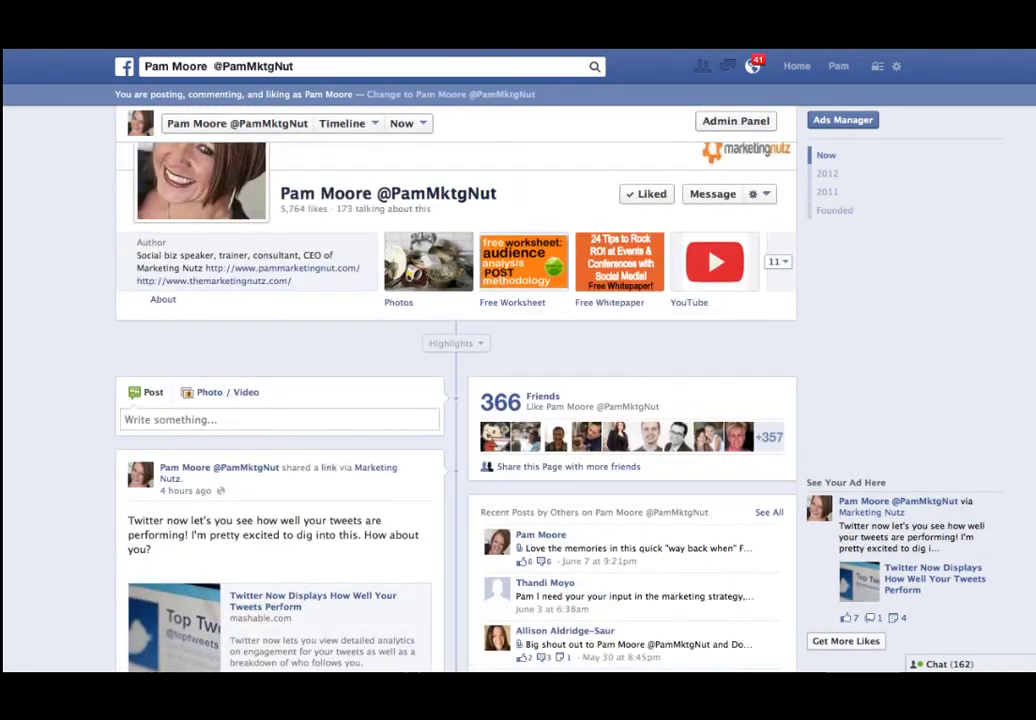
left_click(776, 302)
mouse_move(648, 570)
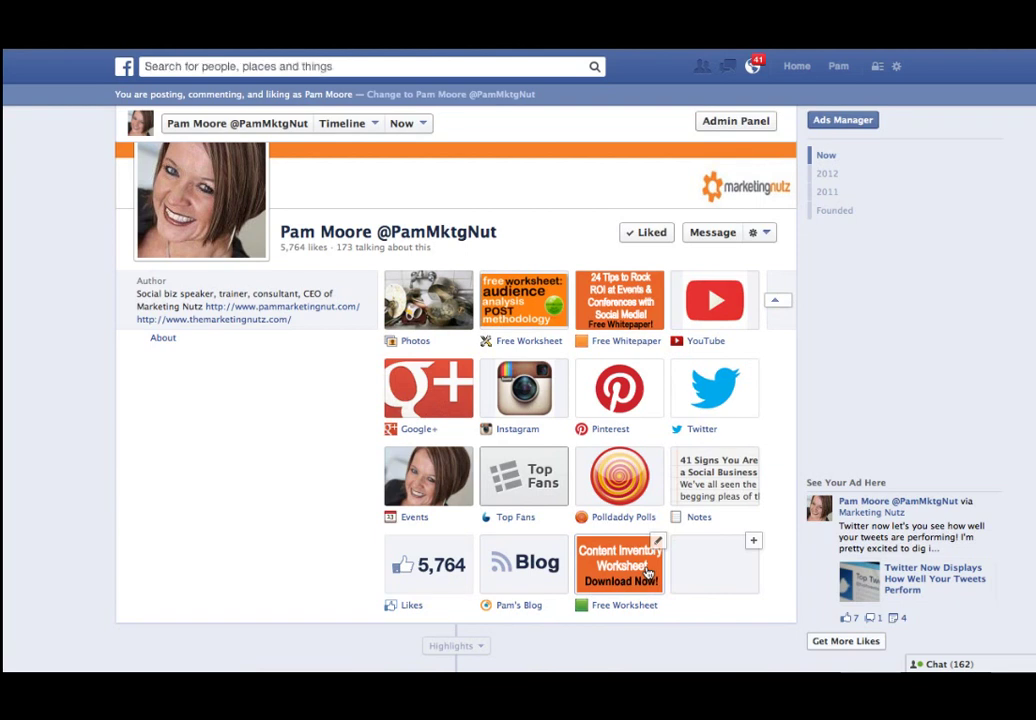
left_click(648, 572)
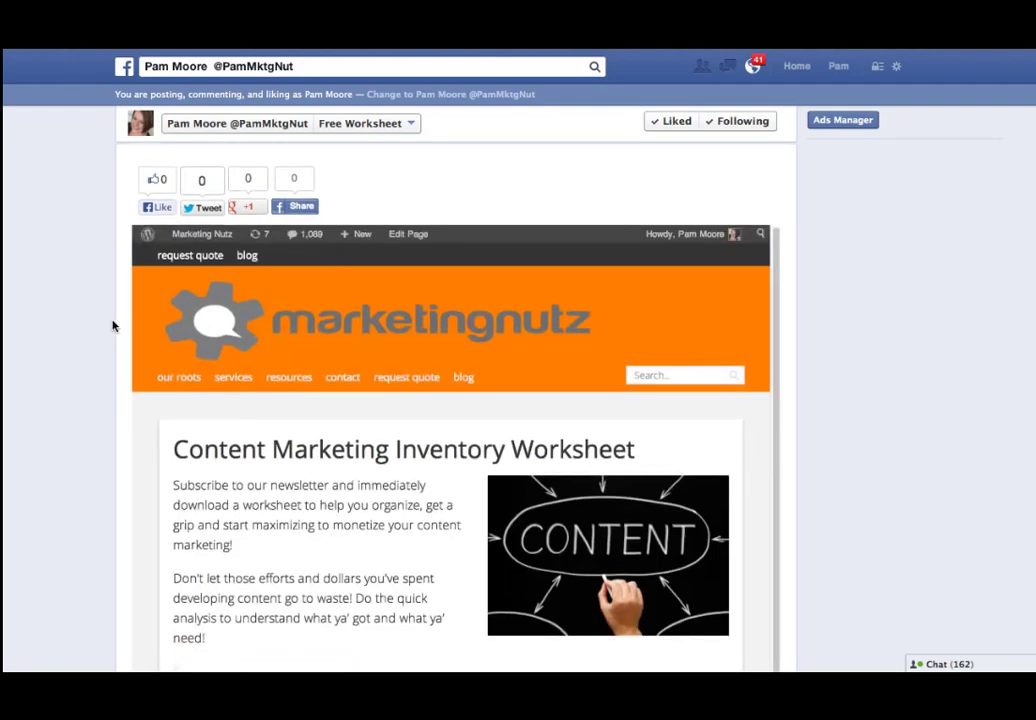
scroll(113, 324, "down", 8)
scroll(113, 324, "up", 6)
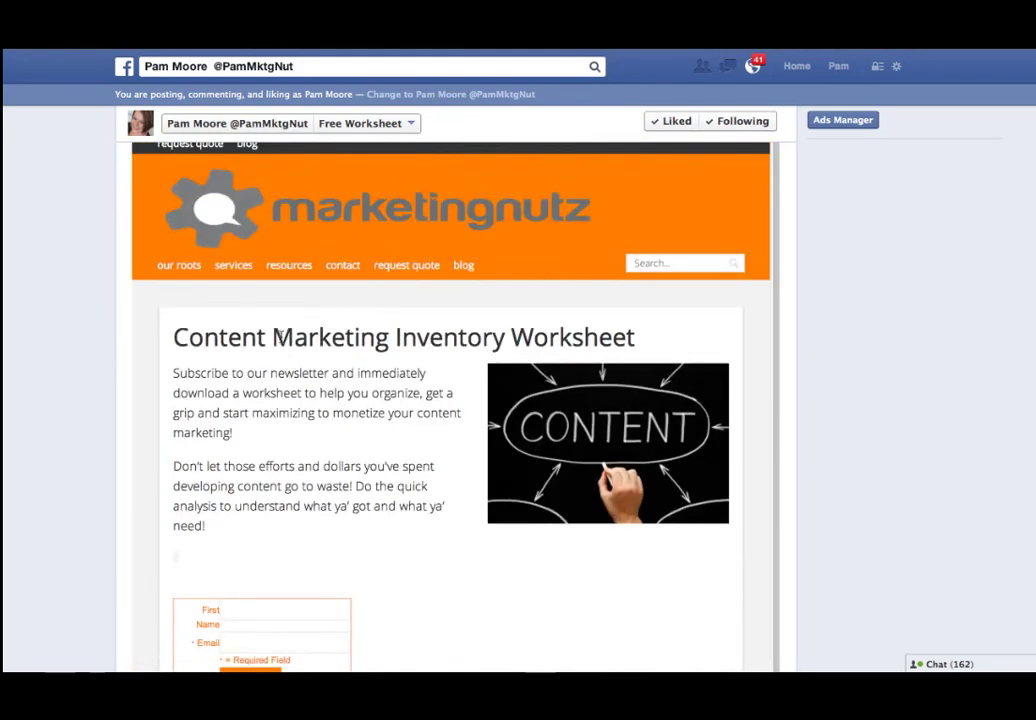
scroll(215, 291, "up", 3)
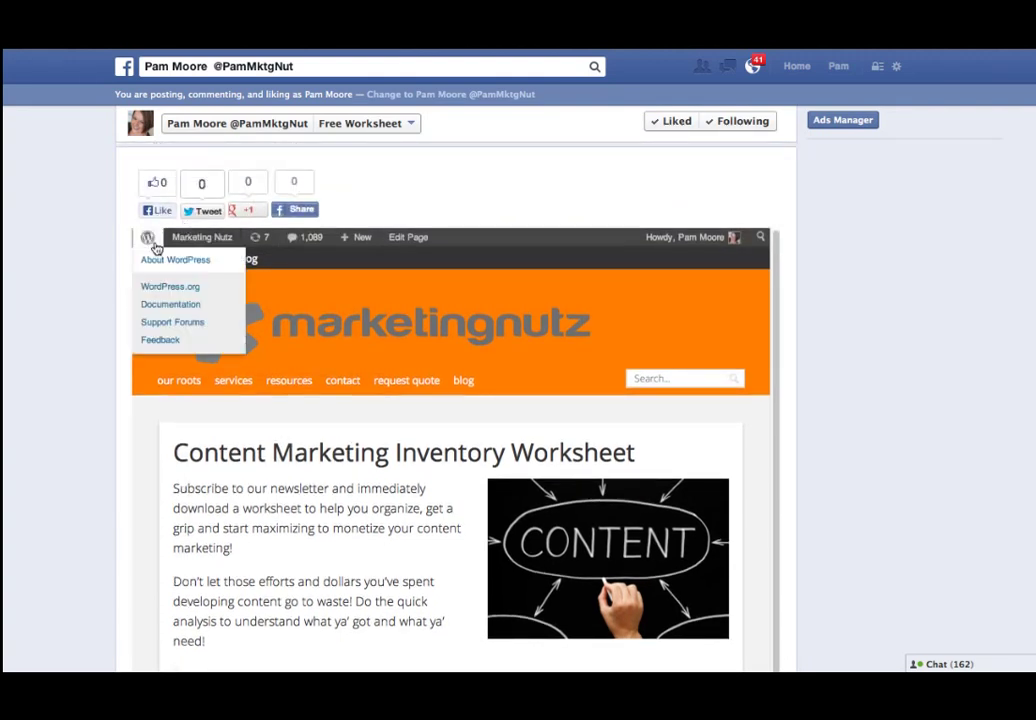
scroll(235, 483, "down", 2)
scroll(235, 483, "down", 7)
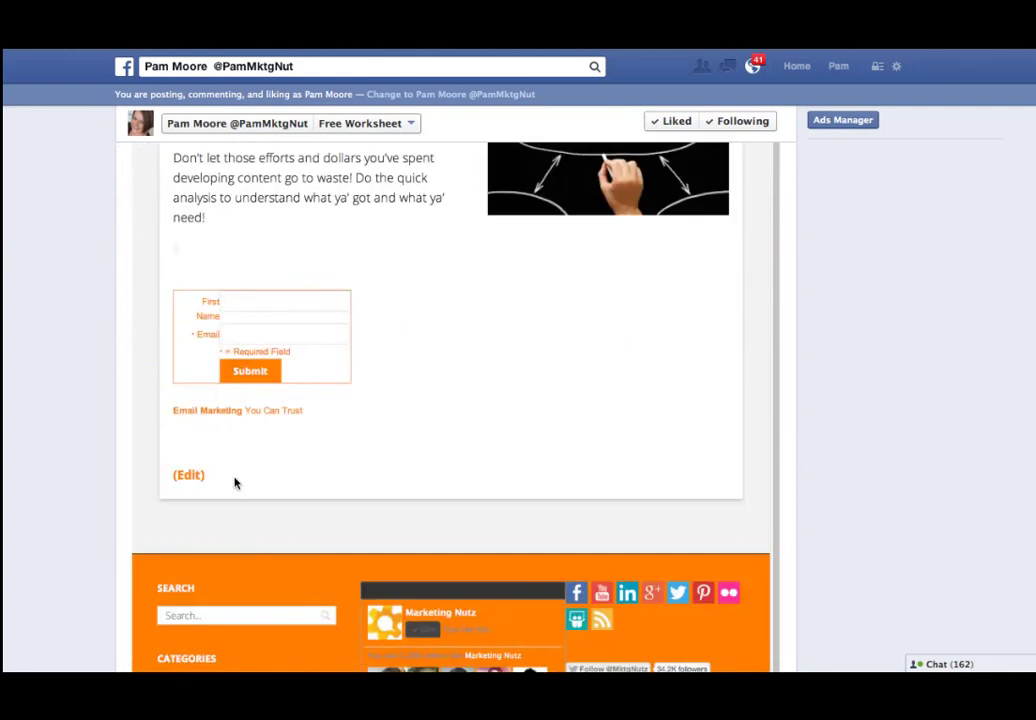
scroll(235, 483, "up", 9)
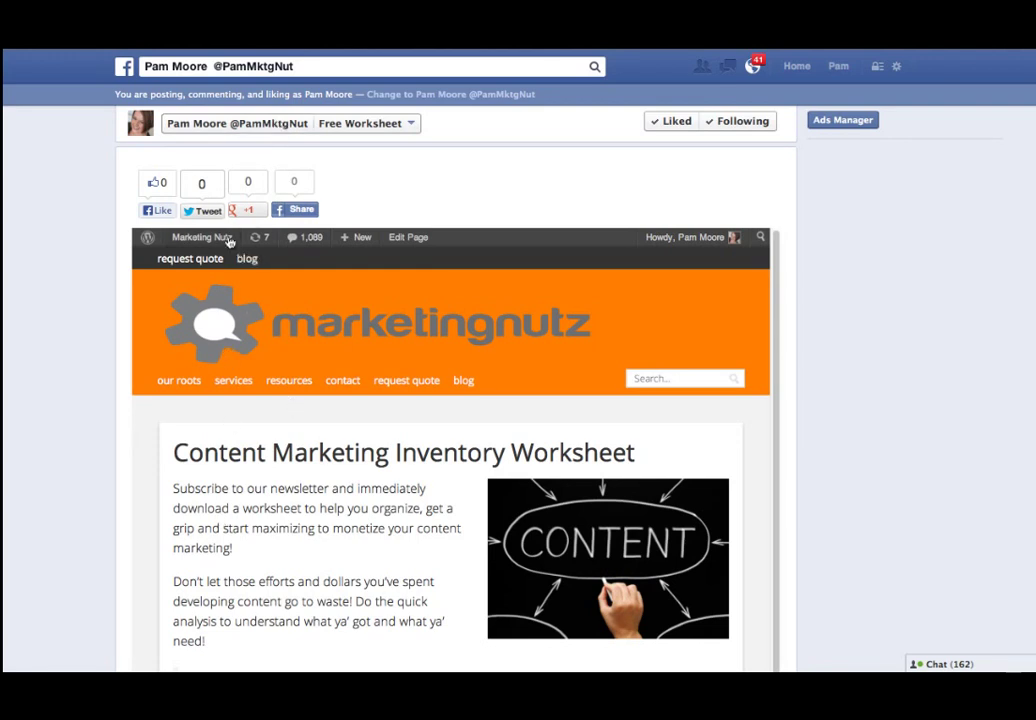
- Like the worksheet tab and give it a Google +1, closing each popup
left_click(159, 211)
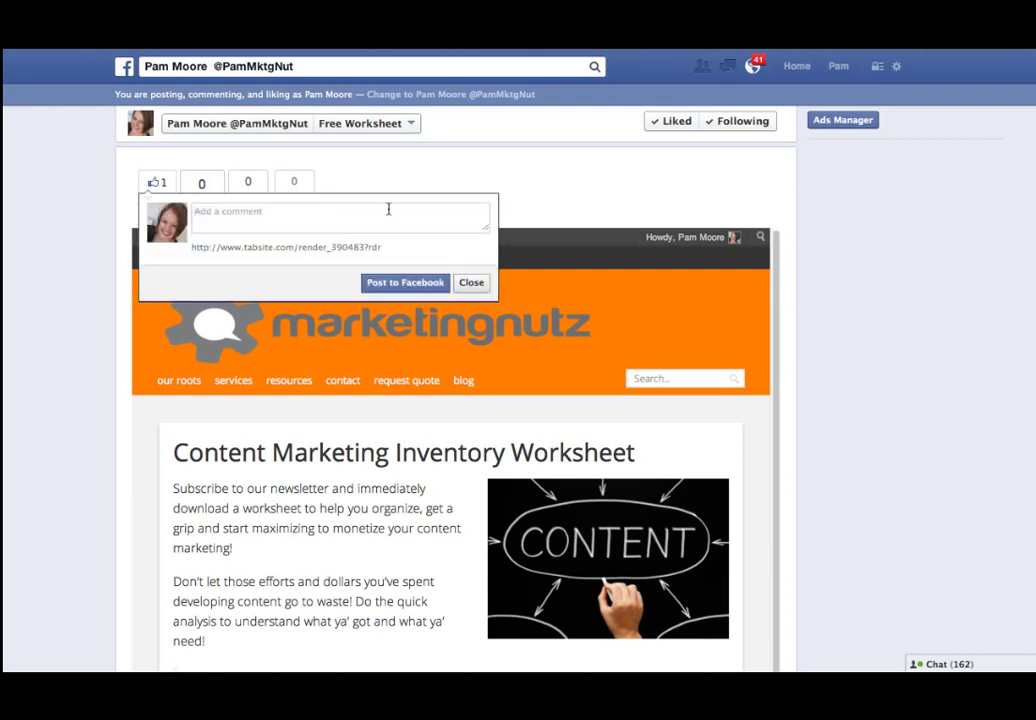
left_click(471, 283)
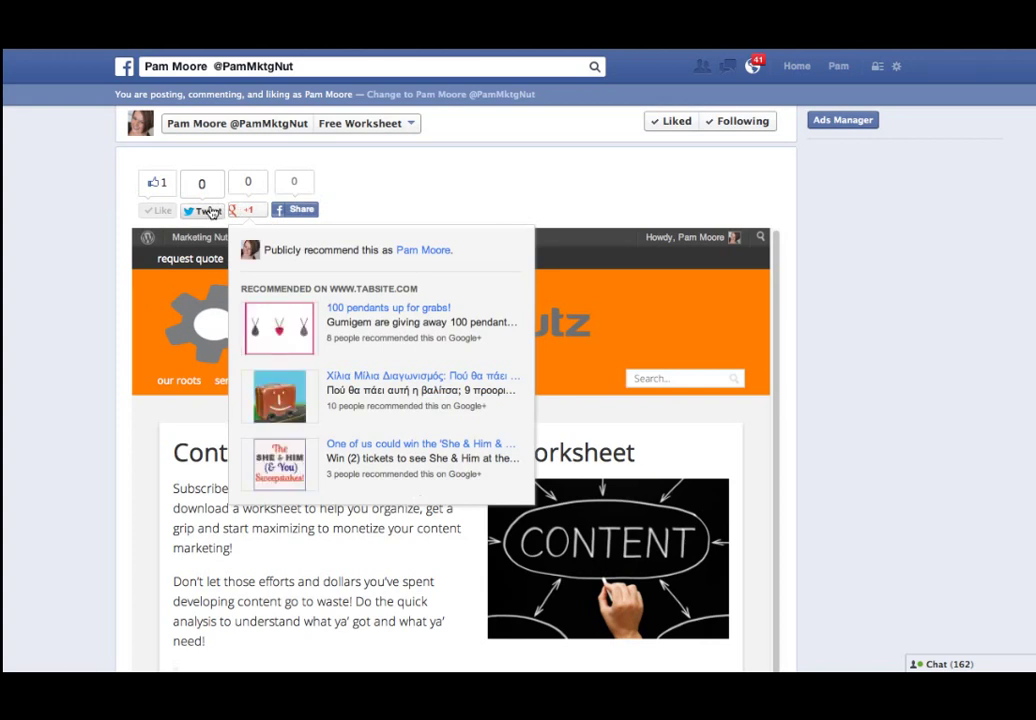
left_click(245, 212)
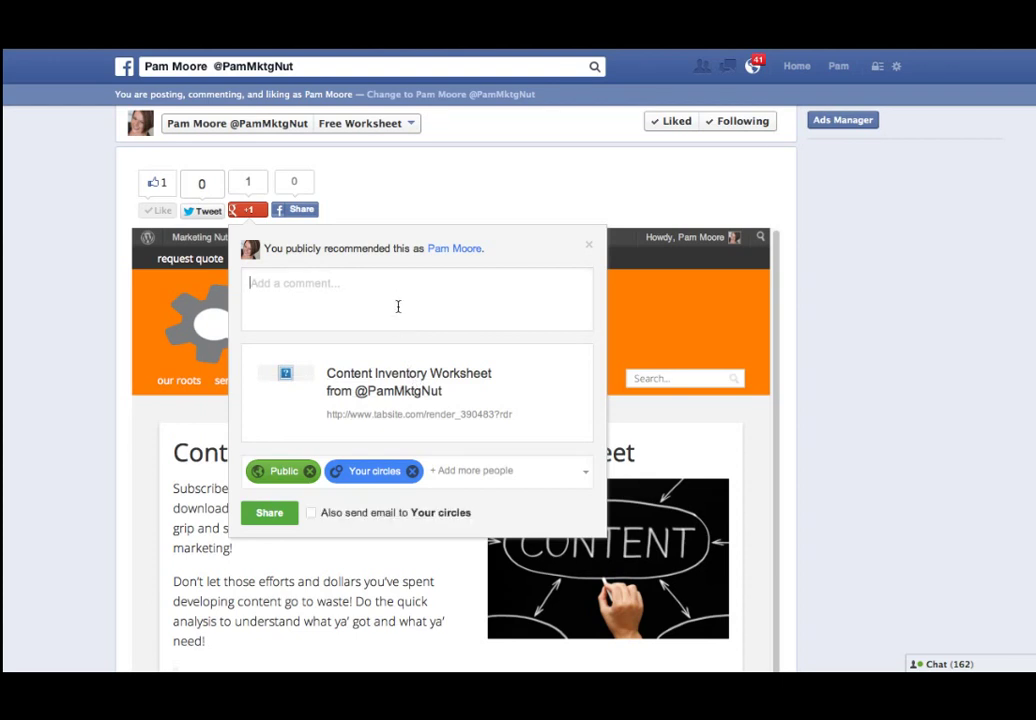
left_click(592, 248)
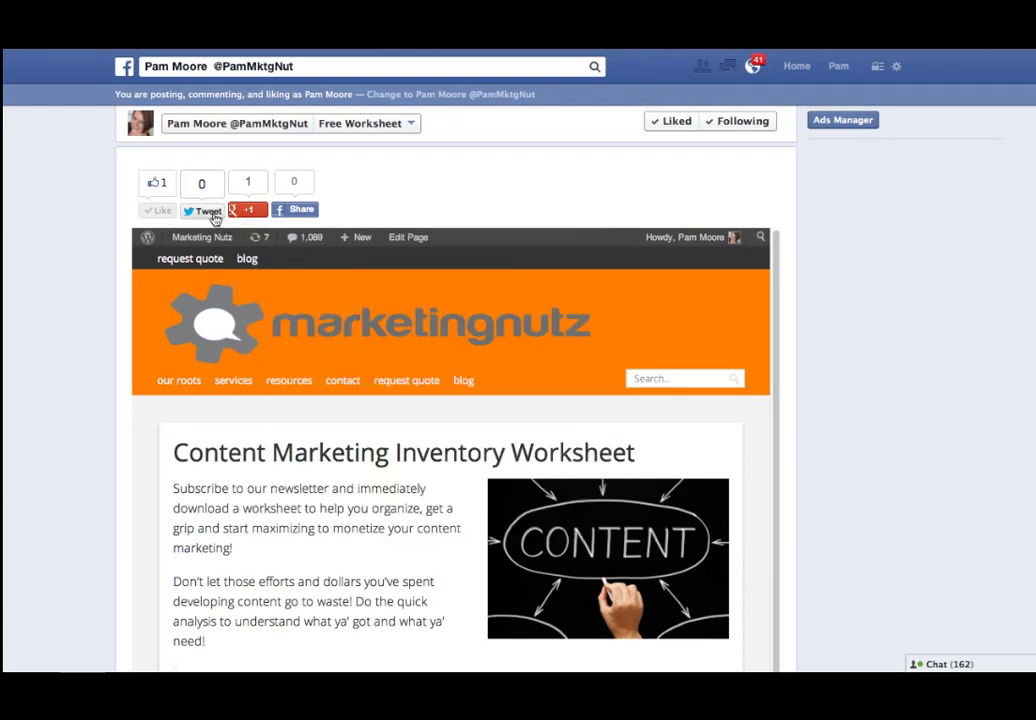
- Try the Tweet and Share buttons, closing the Twitter window and cancelling the wall post
left_click(211, 212)
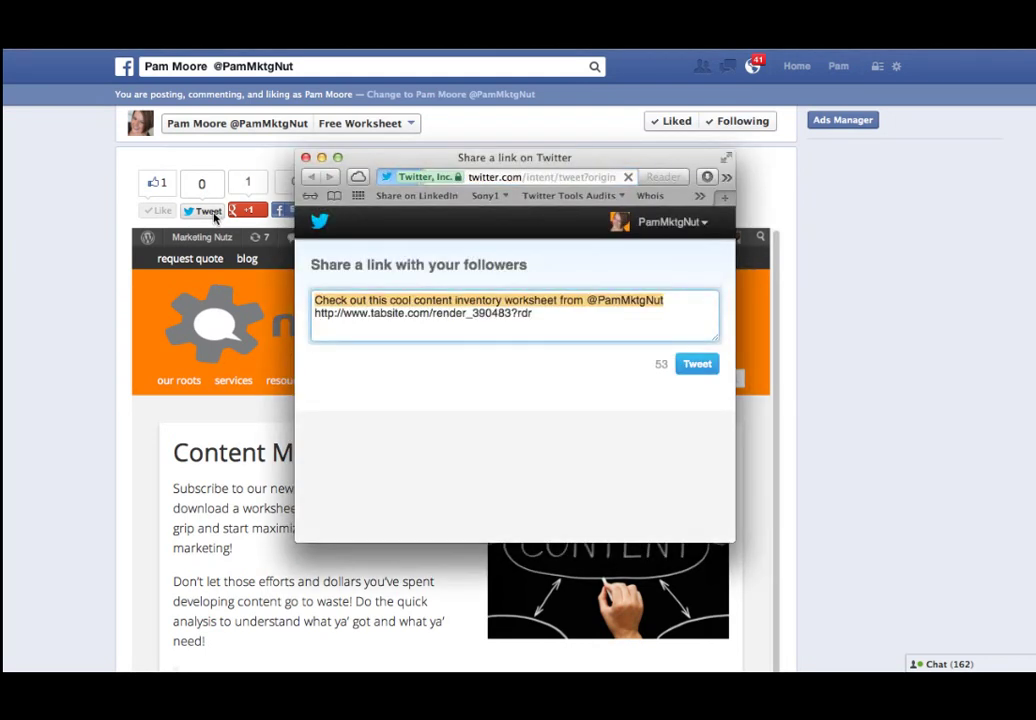
left_click(561, 321)
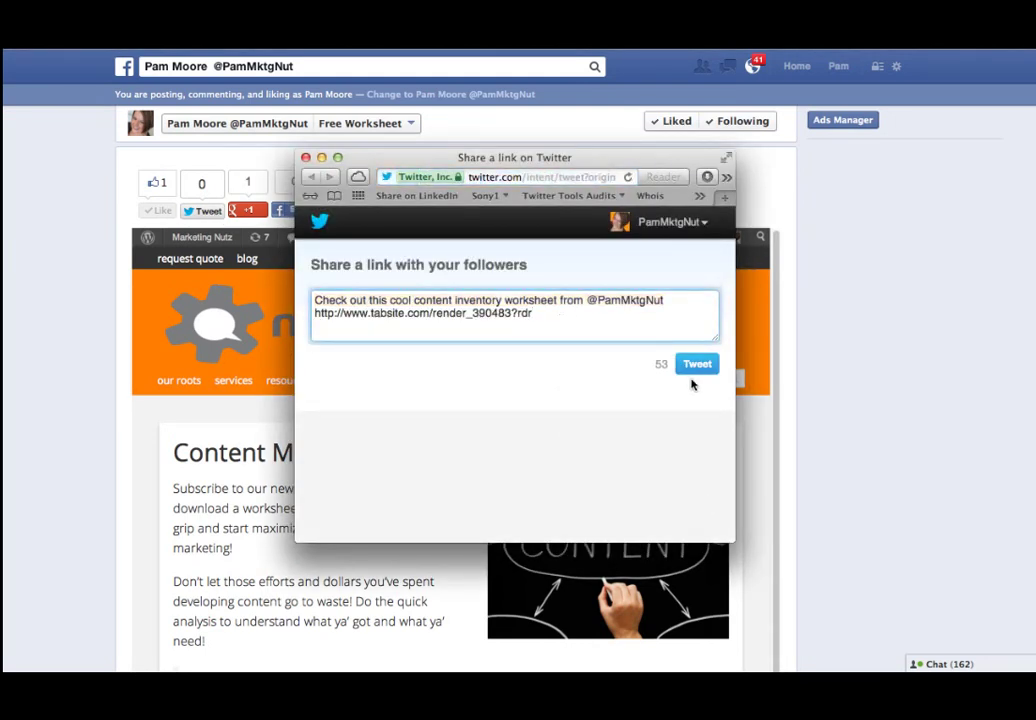
left_click(306, 157)
left_click(300, 212)
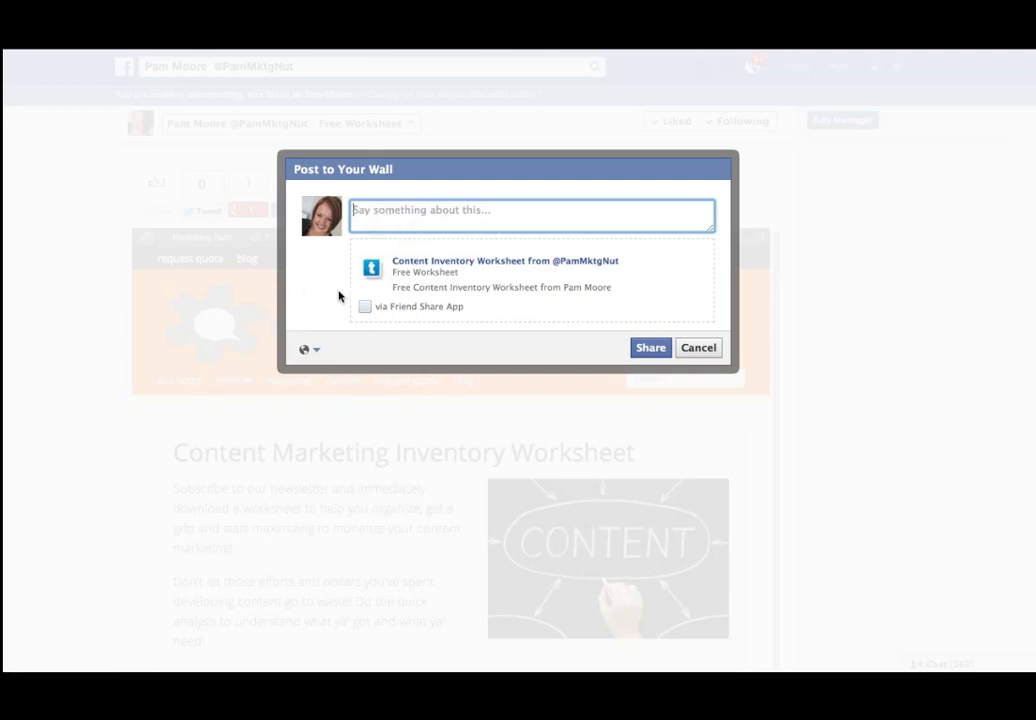
left_click(700, 352)
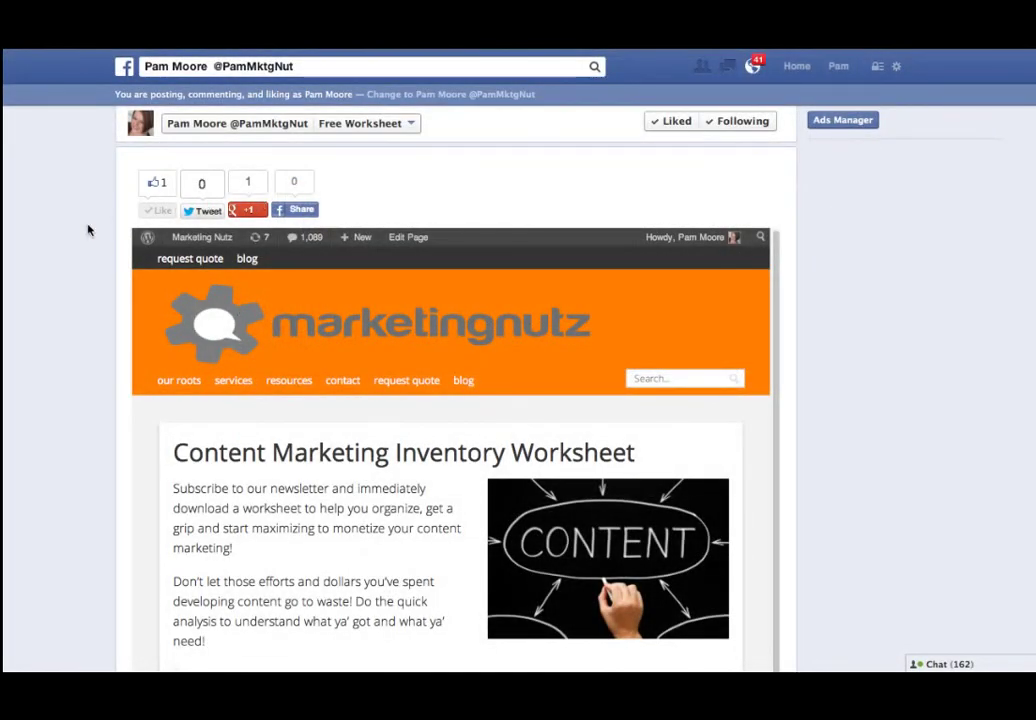
scroll(88, 231, "down", 4)
scroll(88, 229, "up", 5)
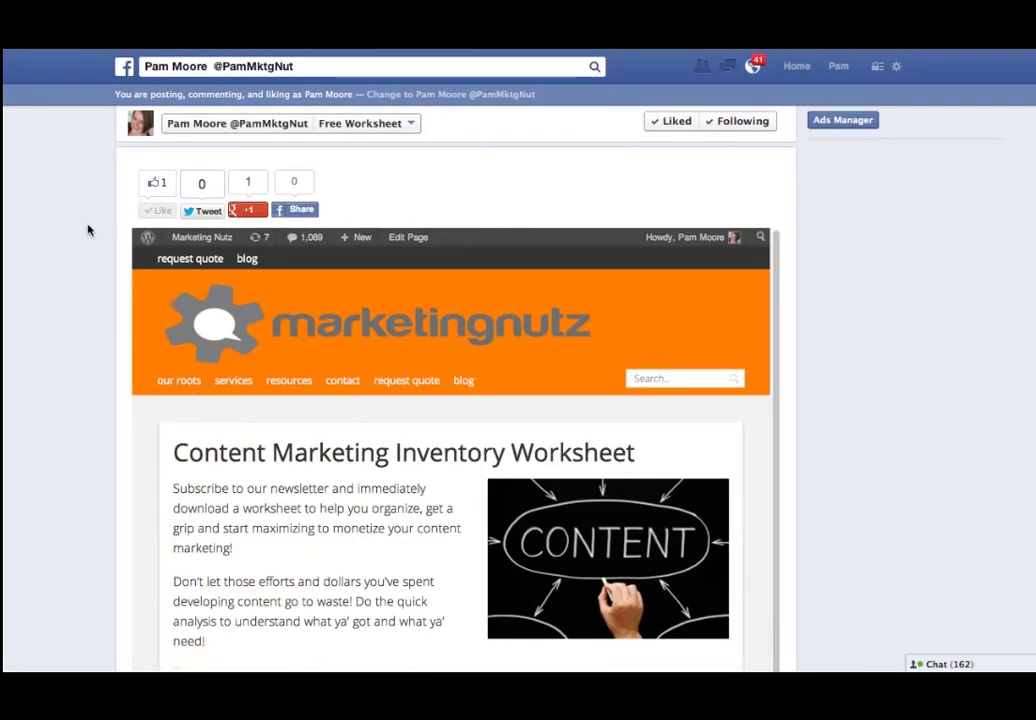
- From the page timeline, swap the new Free Worksheet tab into the fourth top-row slot
left_click(218, 129)
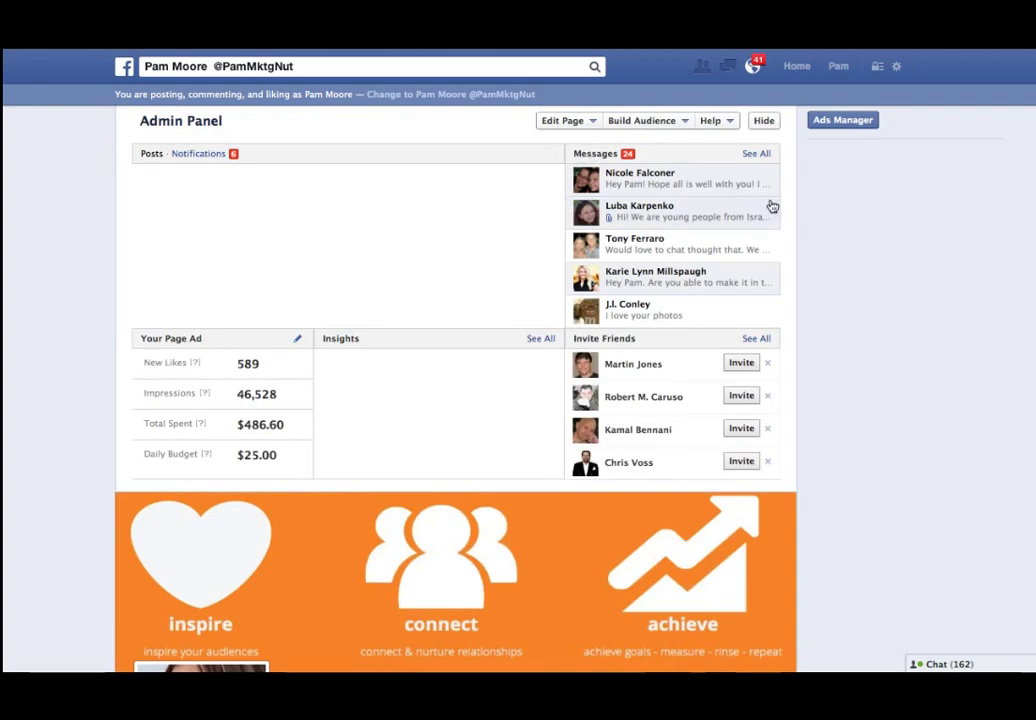
scroll(838, 222, "down", 4)
left_click(779, 453)
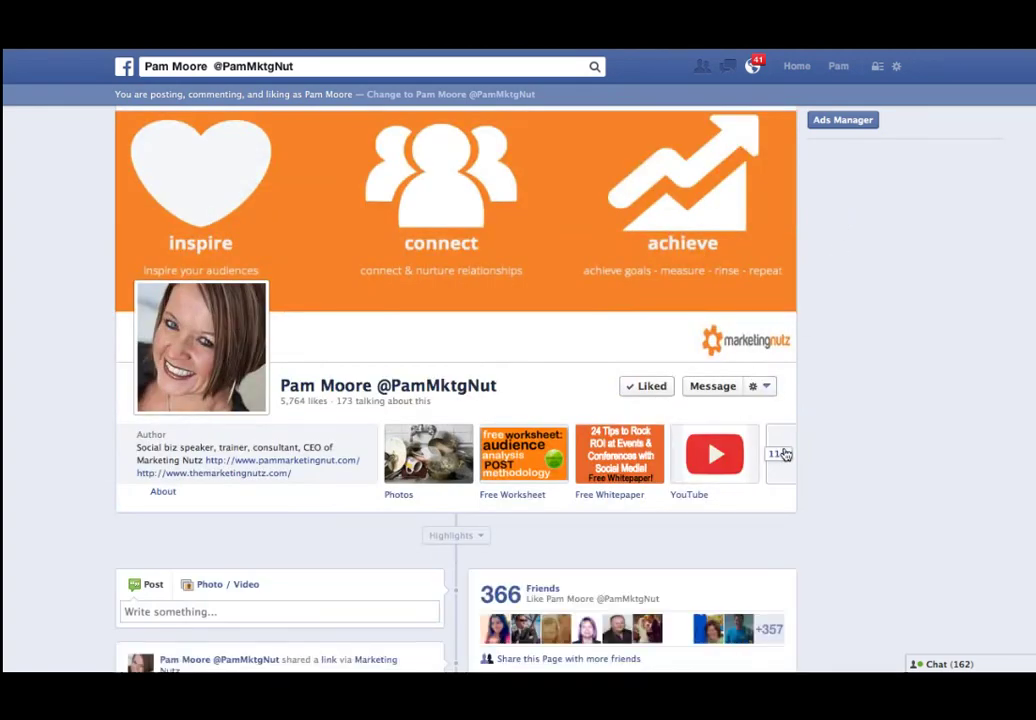
left_click(753, 429)
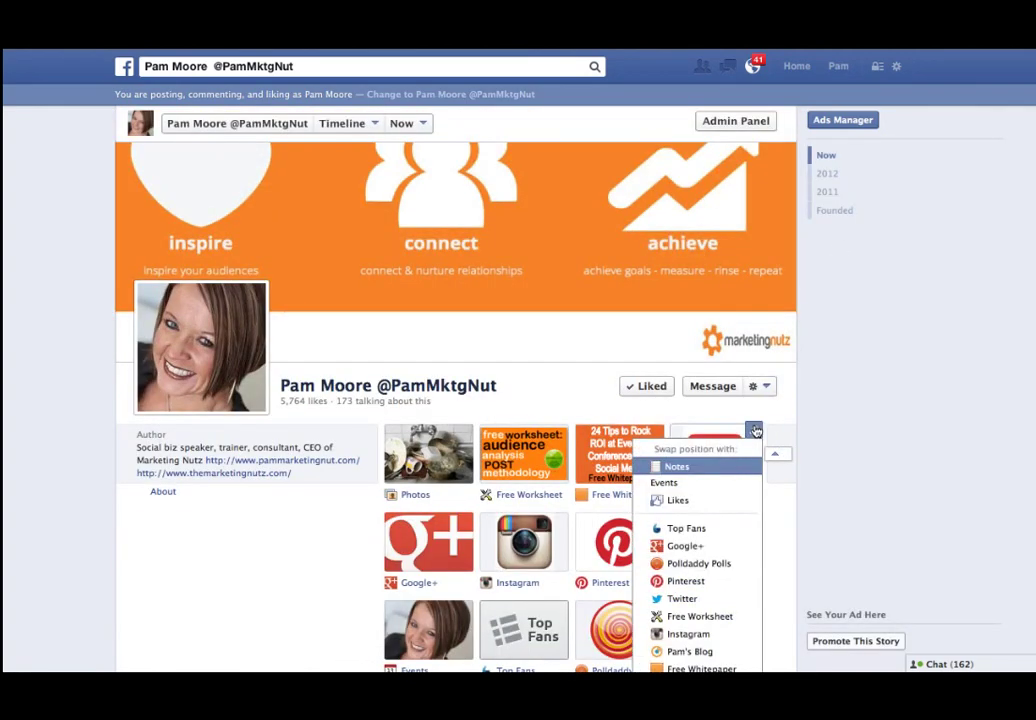
scroll(754, 430, "down", 2)
left_click(697, 531)
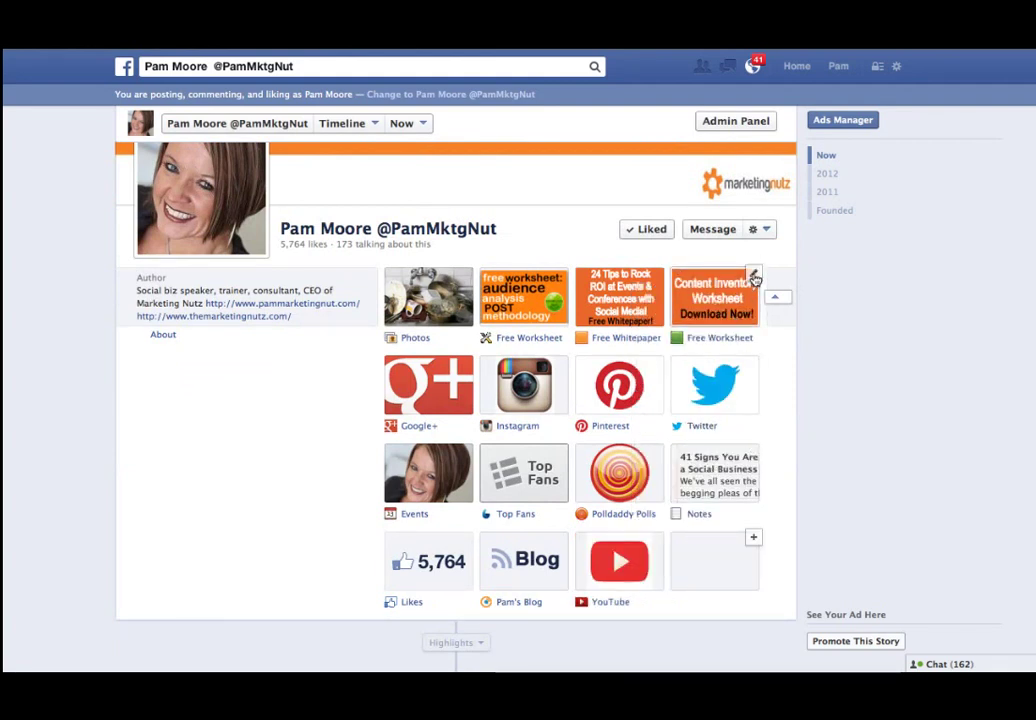
- Move Free Whitepaper into the fourth top-row slot and reload to confirm the order
left_click(754, 278)
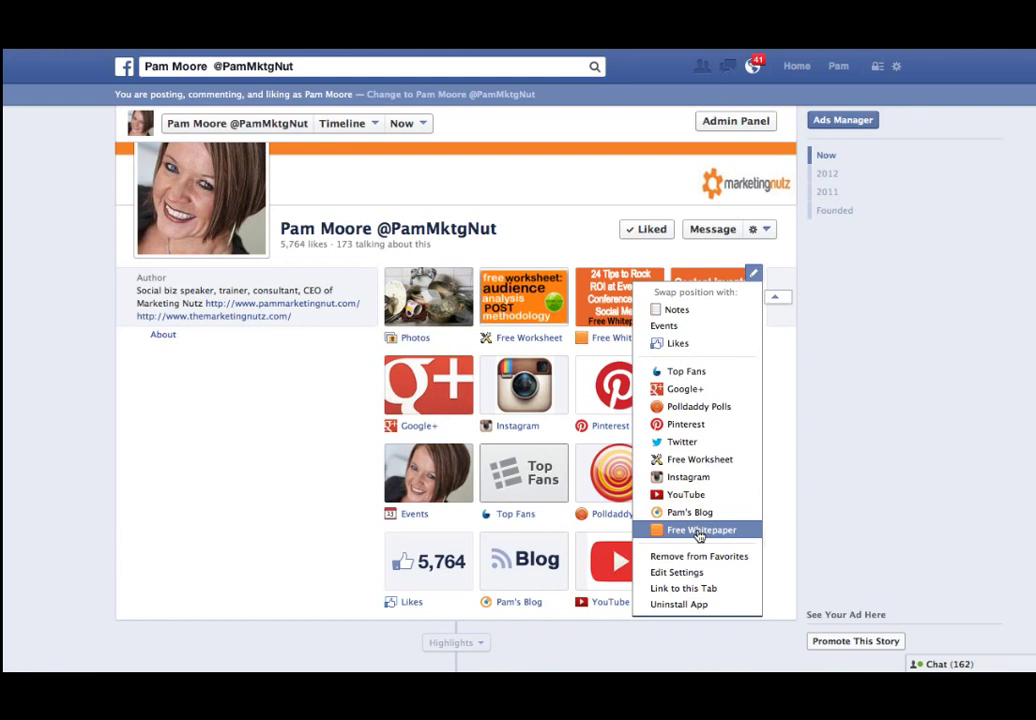
left_click(698, 531)
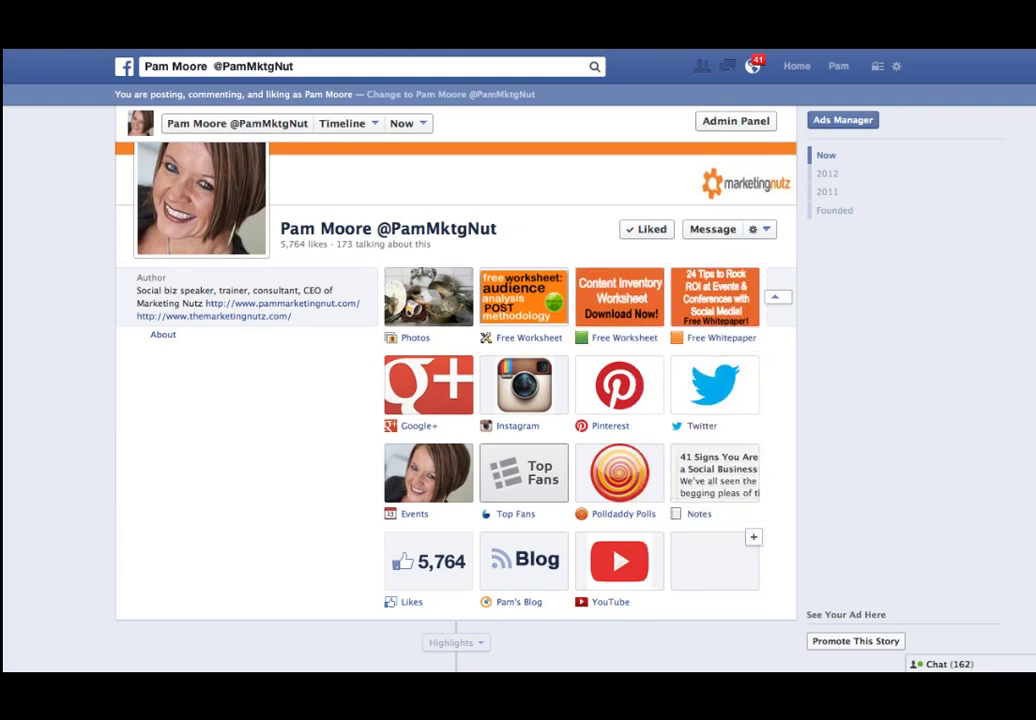
key("ctrl+r")
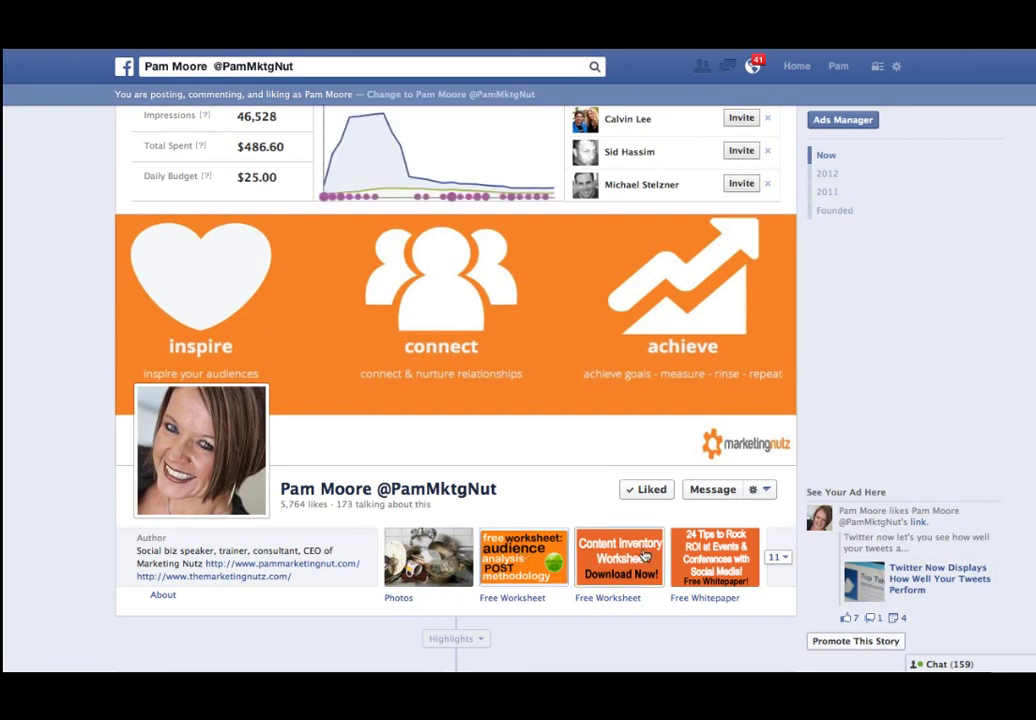
- View the Free Whitepaper tab, then go back to TabSite Manager's worksheet editor
left_click(718, 556)
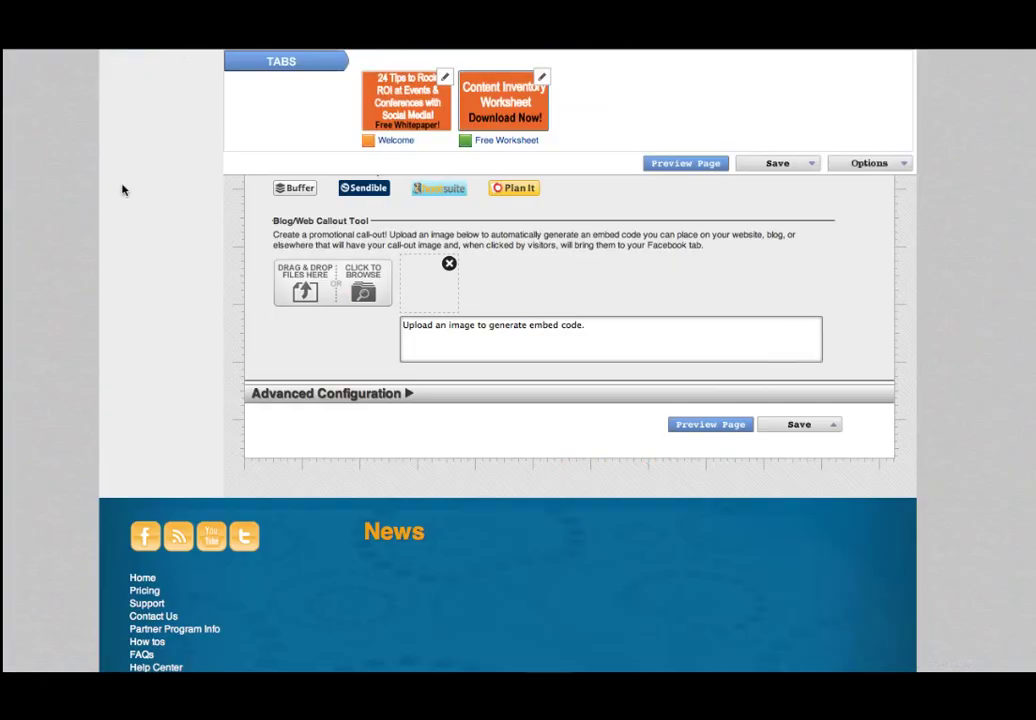
scroll(122, 190, "up", 15)
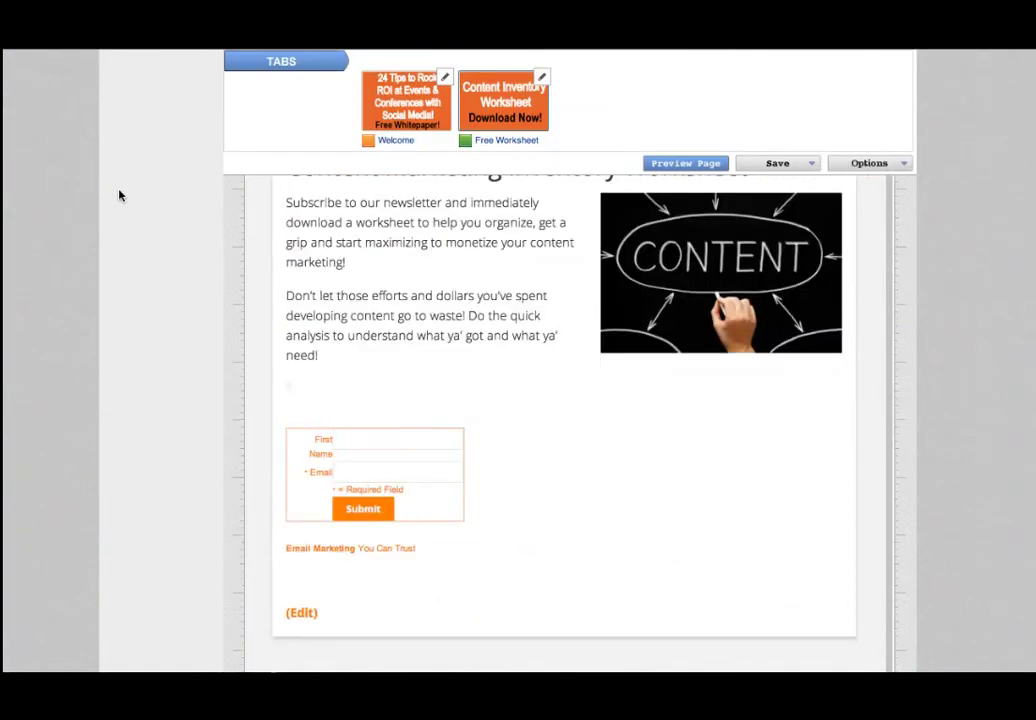